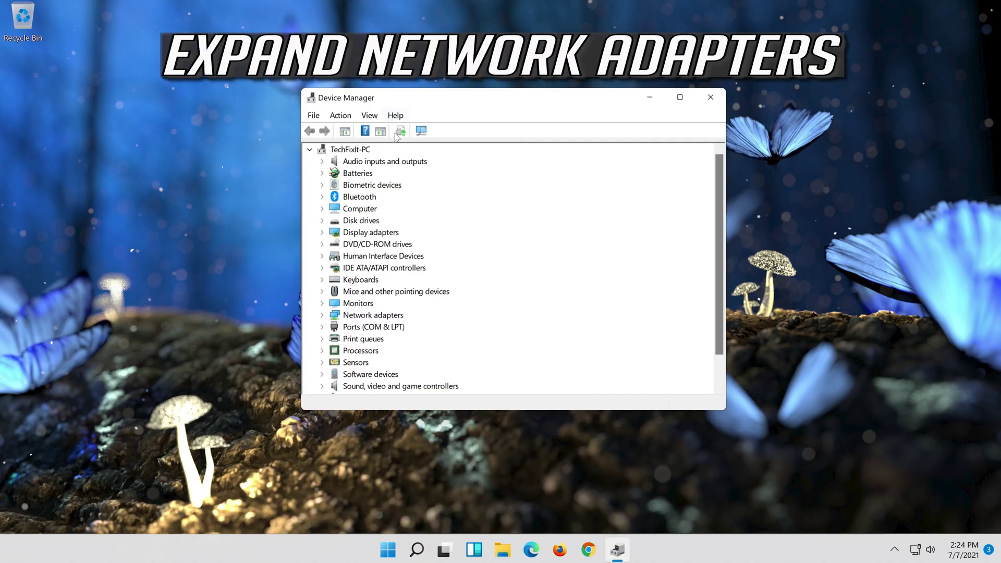
# Open the driver properties of the Intel(R) 82574L Gigabit Network Connection under Network adapters.
pyautogui.click(365, 315)
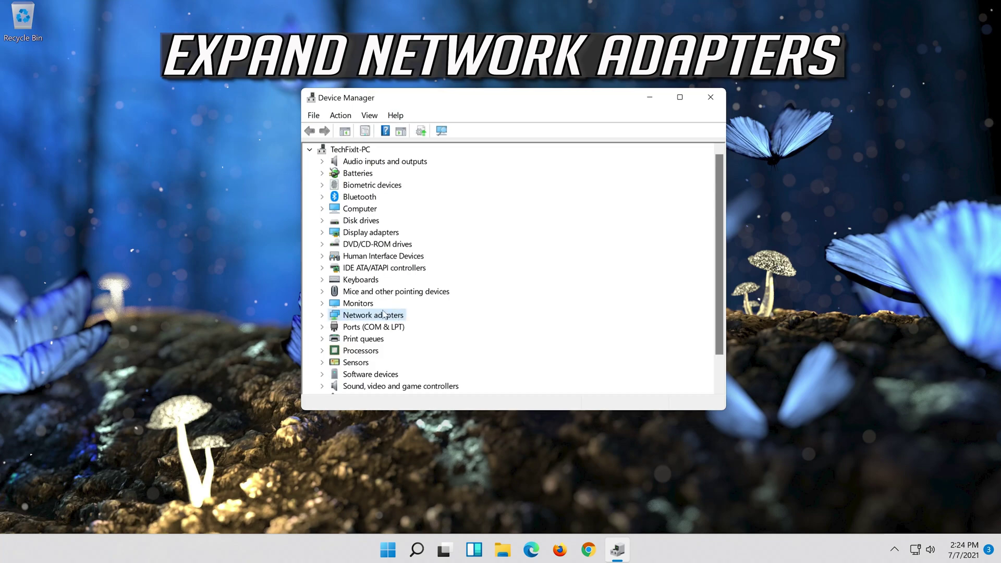
pyautogui.click(322, 315)
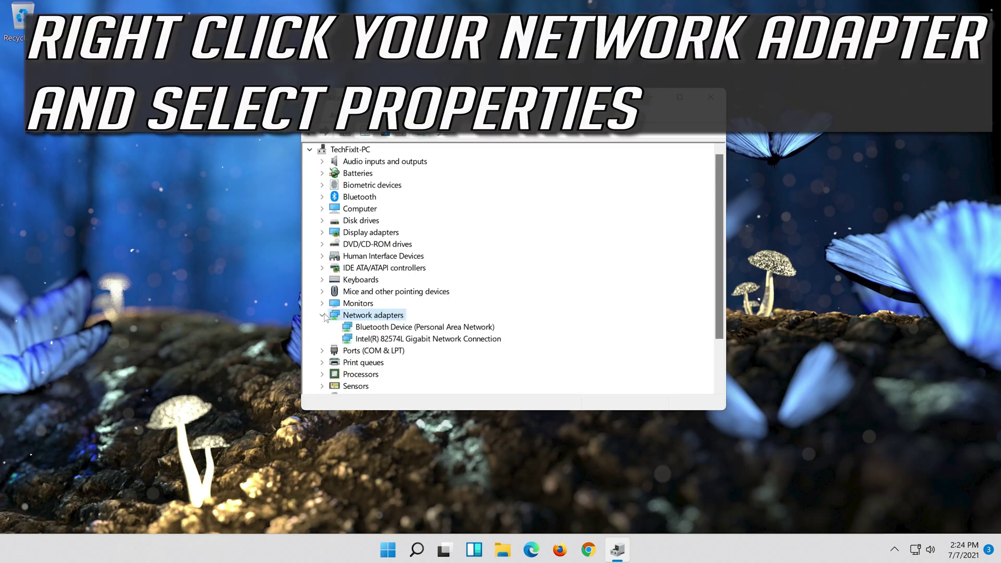
pyautogui.rightClick(426, 339)
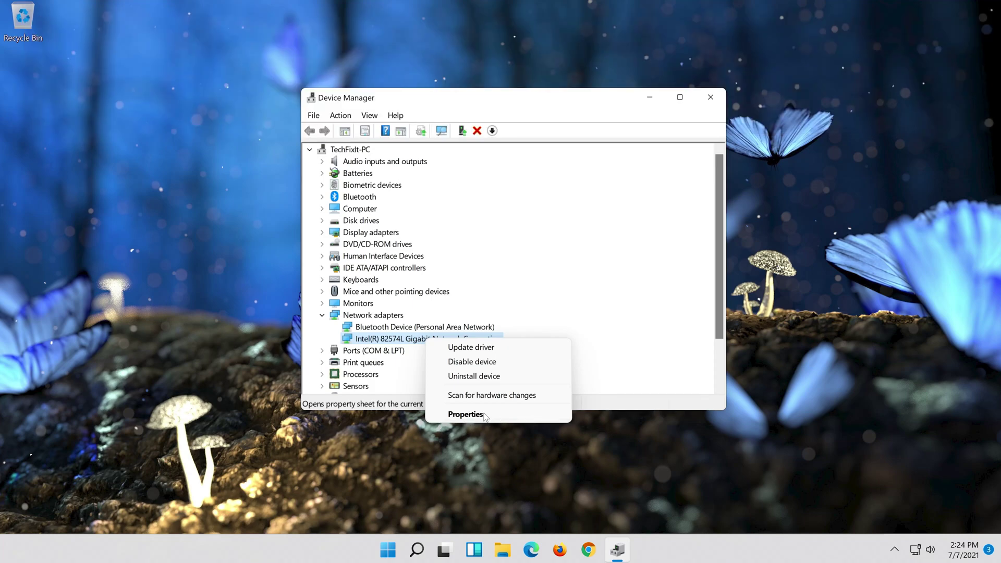
pyautogui.click(484, 414)
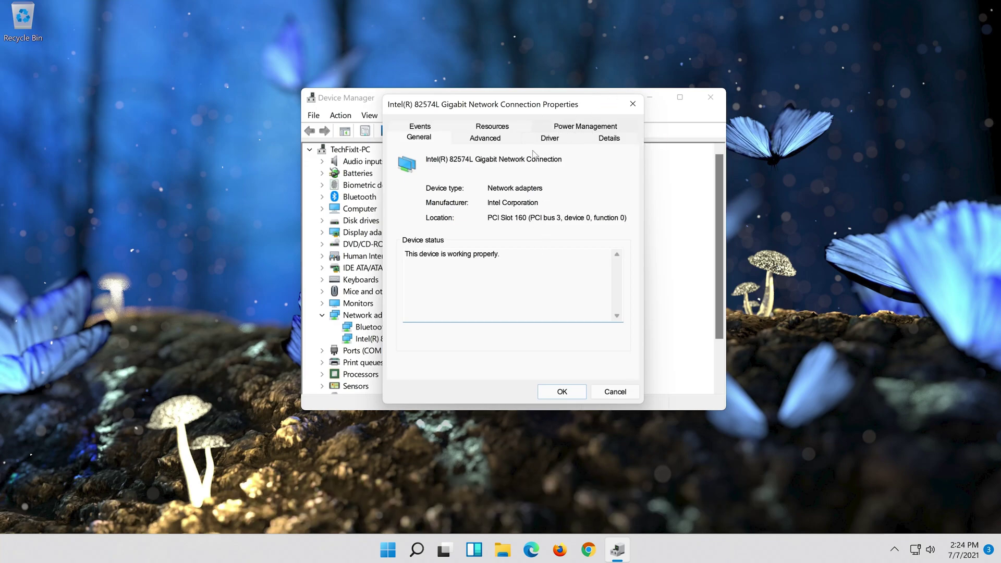
pyautogui.click(554, 143)
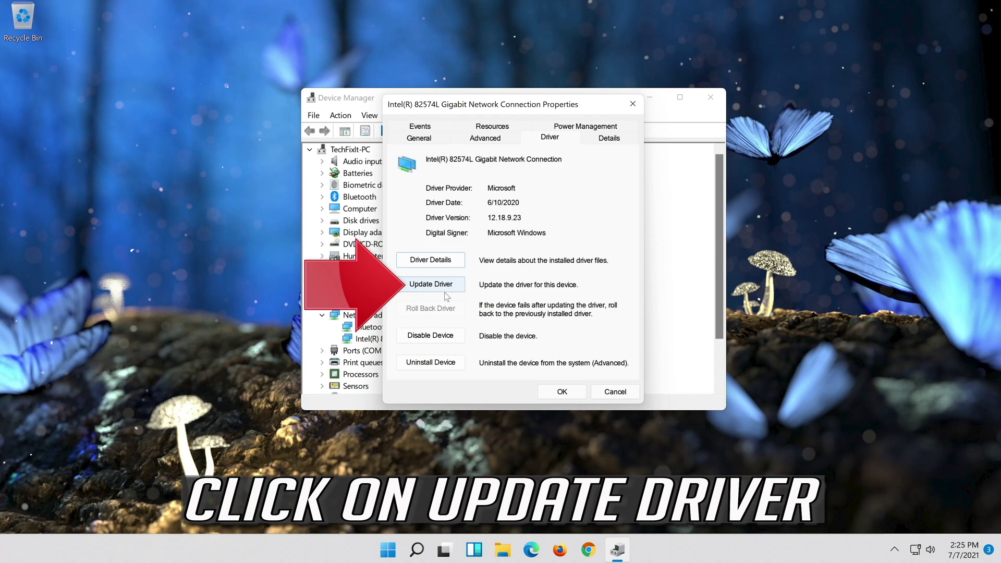
# Search automatically for an updated driver for the network adapter and check for updates in Windows Update.
pyautogui.click(430, 284)
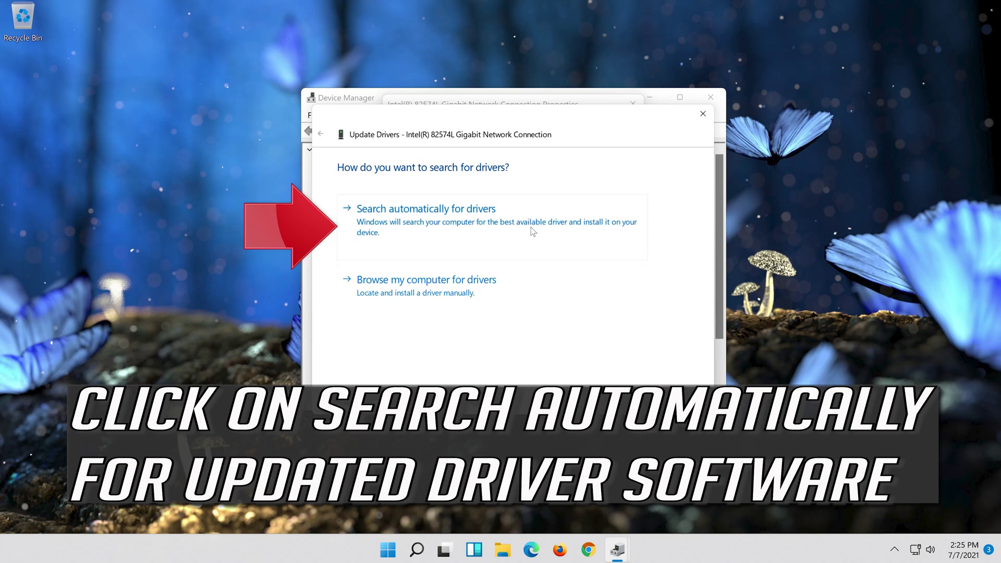
pyautogui.click(432, 224)
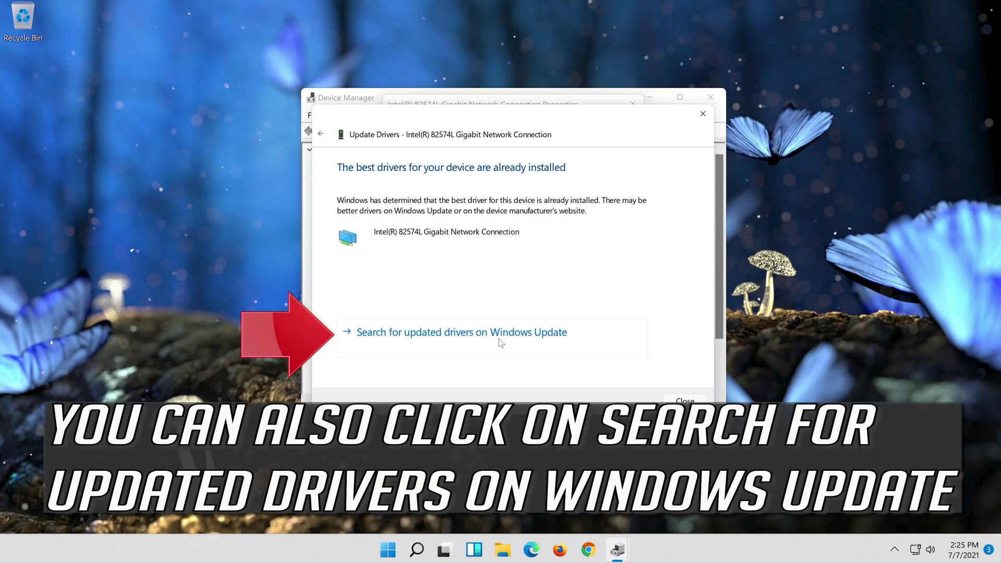
pyautogui.click(530, 338)
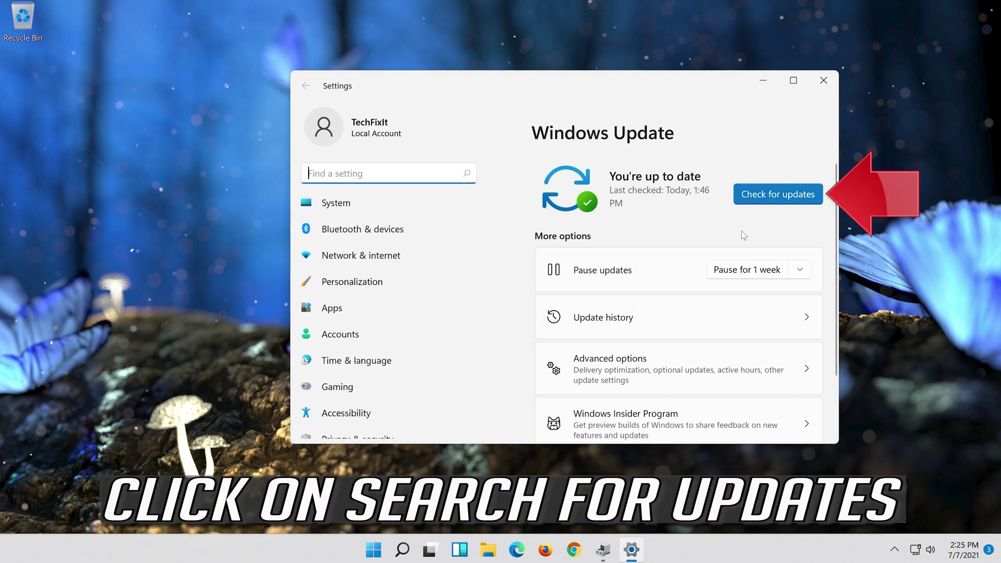
pyautogui.click(780, 200)
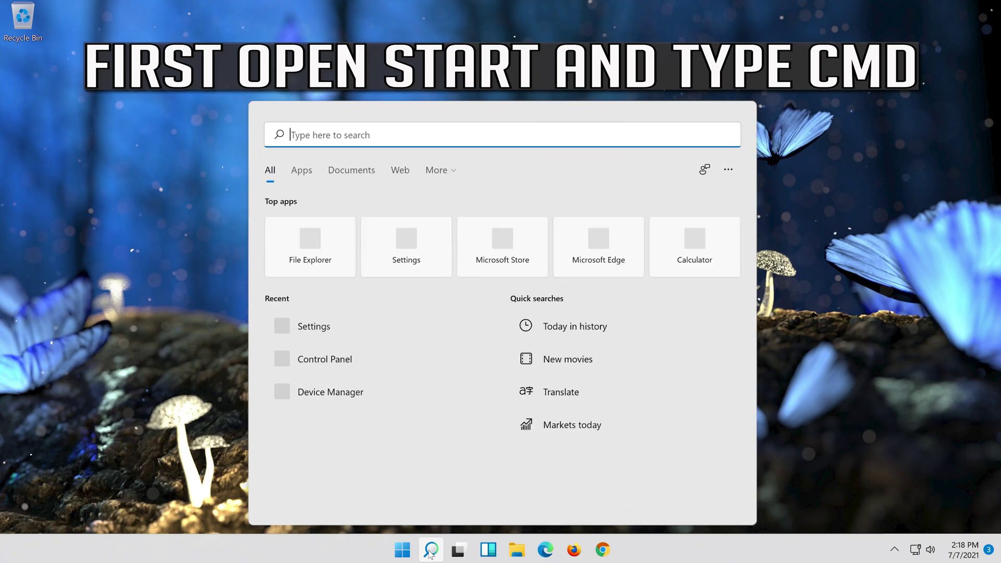
# Find Command Prompt by searching for cmd and run it as administrator, allowing it to make changes.
pyautogui.write('cmd')
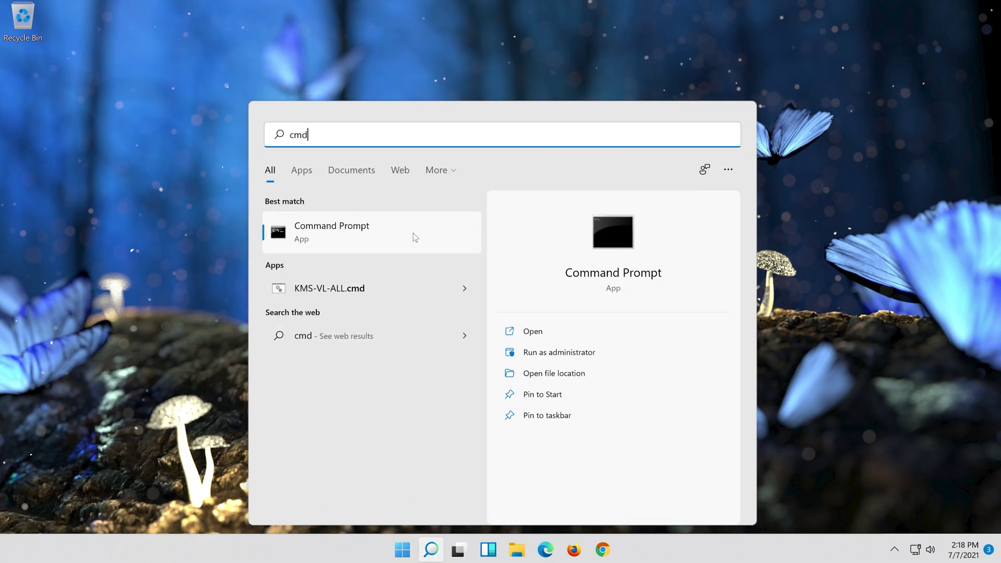
pyautogui.rightClick(413, 233)
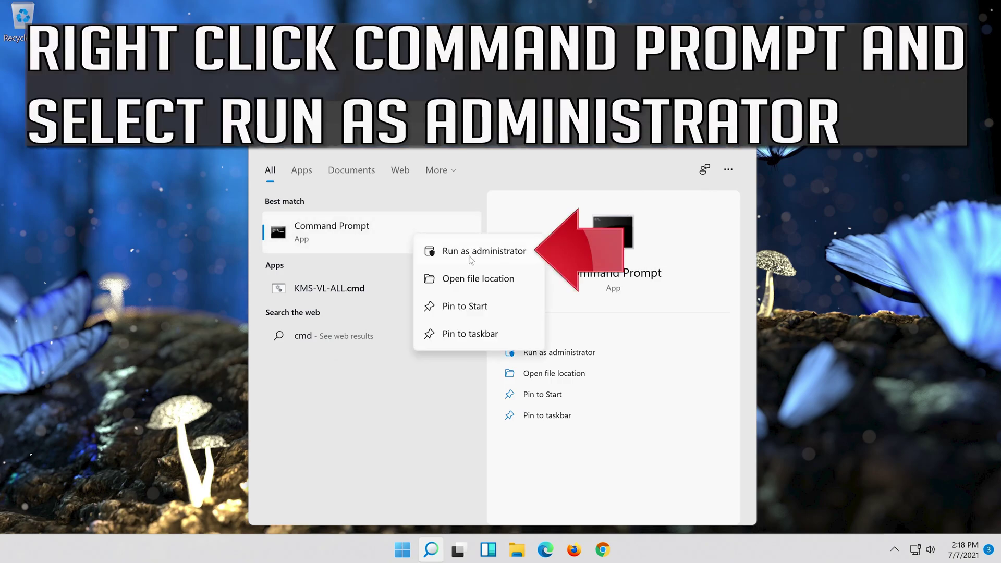
pyautogui.click(496, 254)
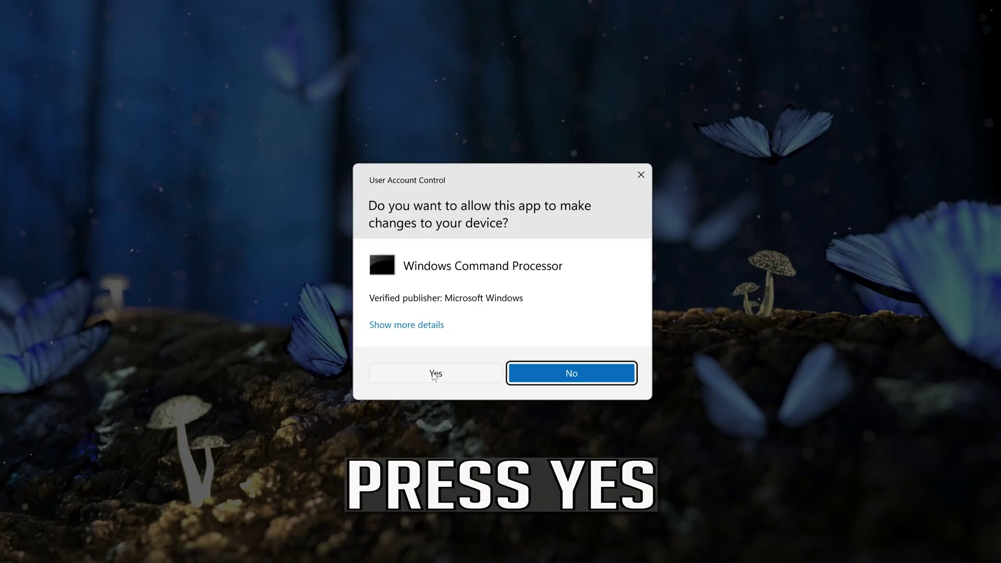
pyautogui.click(446, 373)
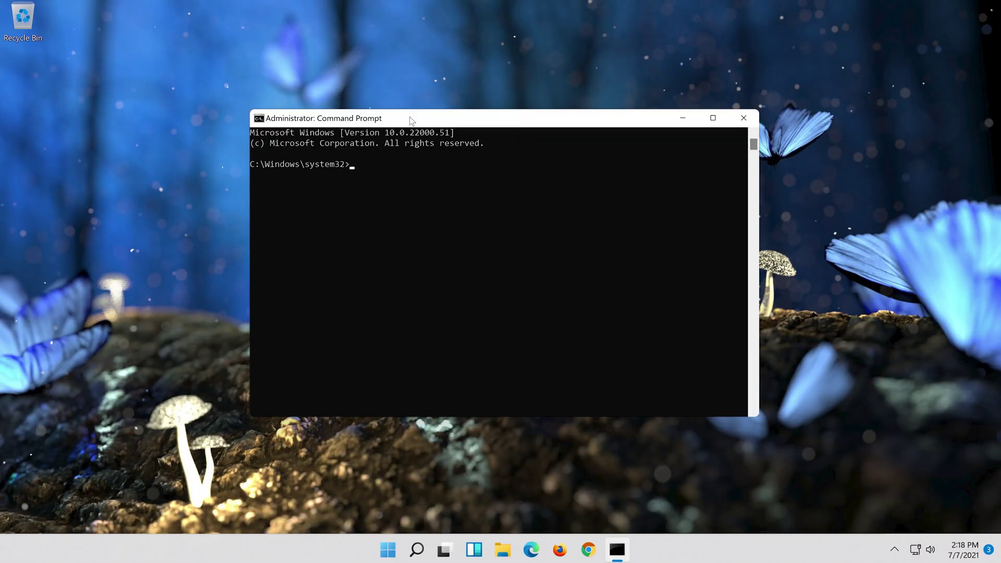
# Reset the TCP/IP stack by running netsh int ip reset c:\resetlog.txt.
pyautogui.write('netsh')
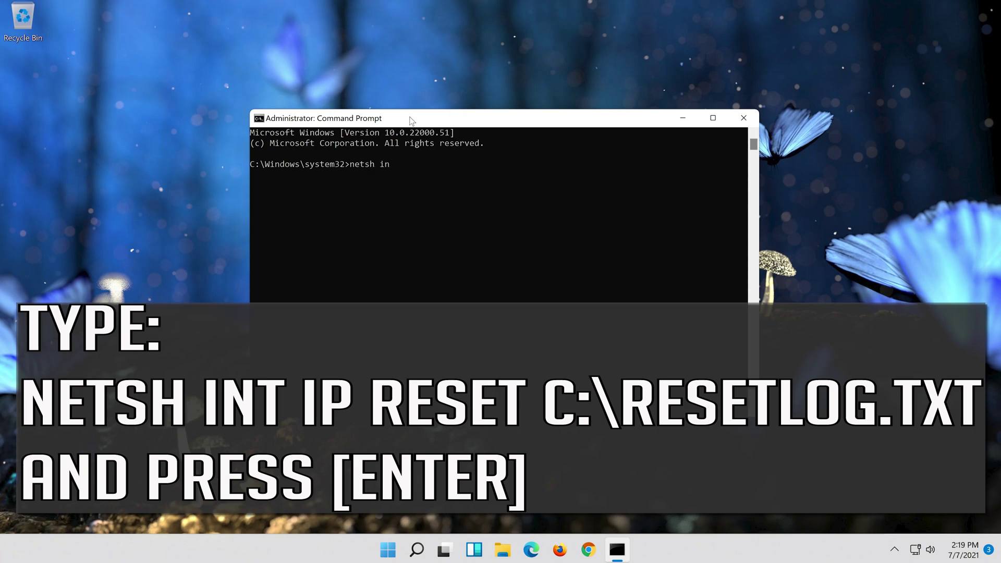
pyautogui.write(' int ip reset c:\\reset')
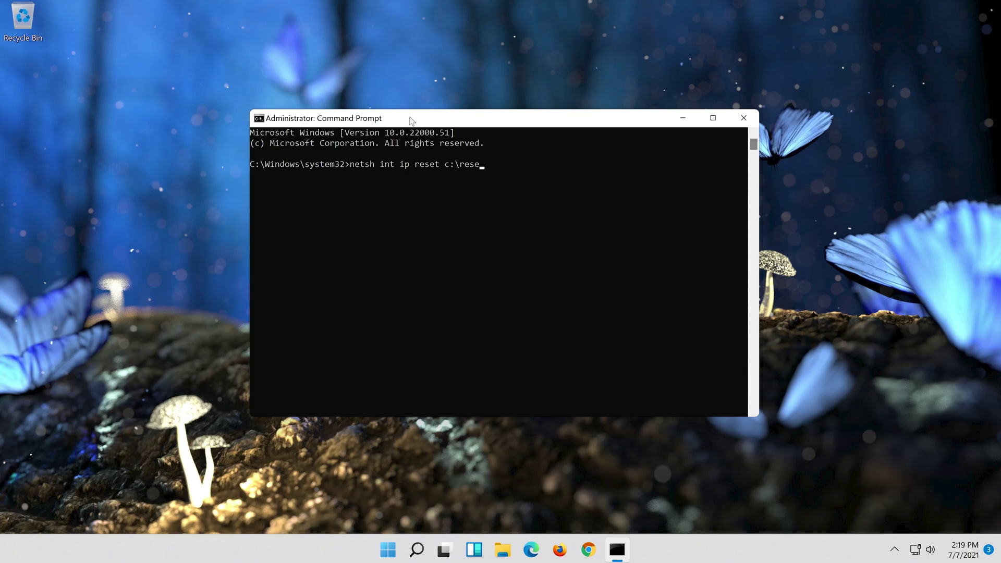
pyautogui.write('log.txt')
pyautogui.press('Return')
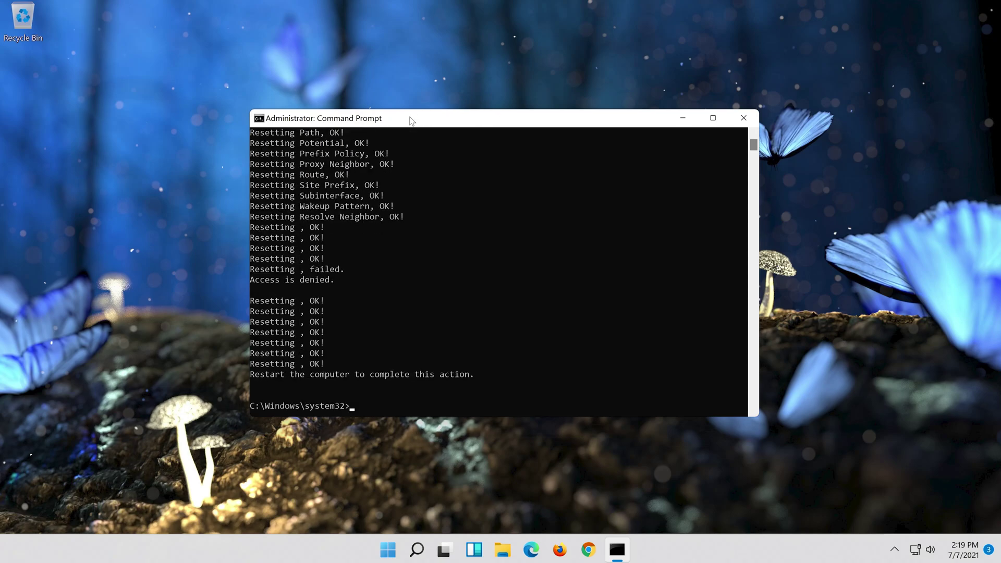
# Reset the Winsock catalog by running netsh winsock reset.
pyautogui.write('ne')
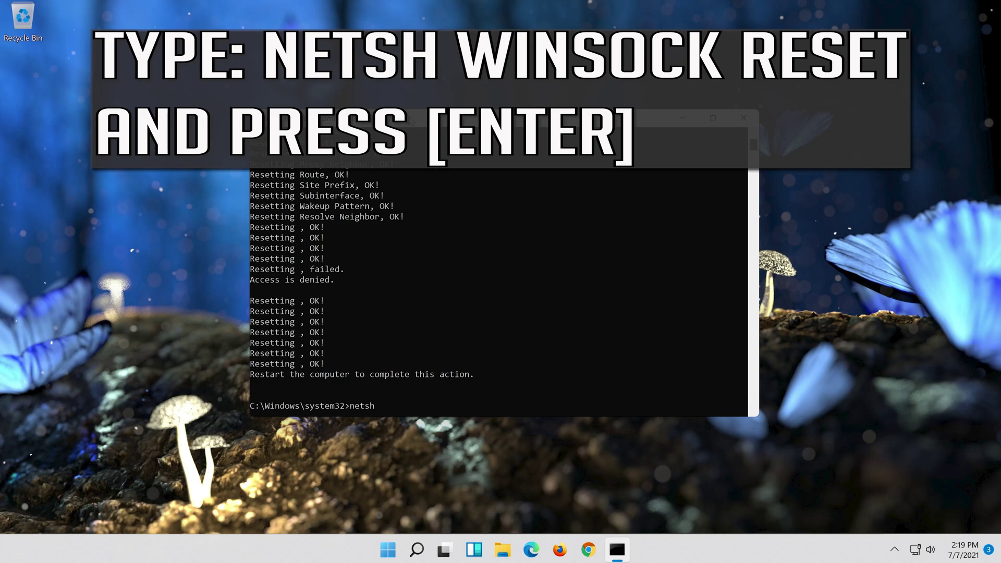
pyautogui.write('tsh winsock reset')
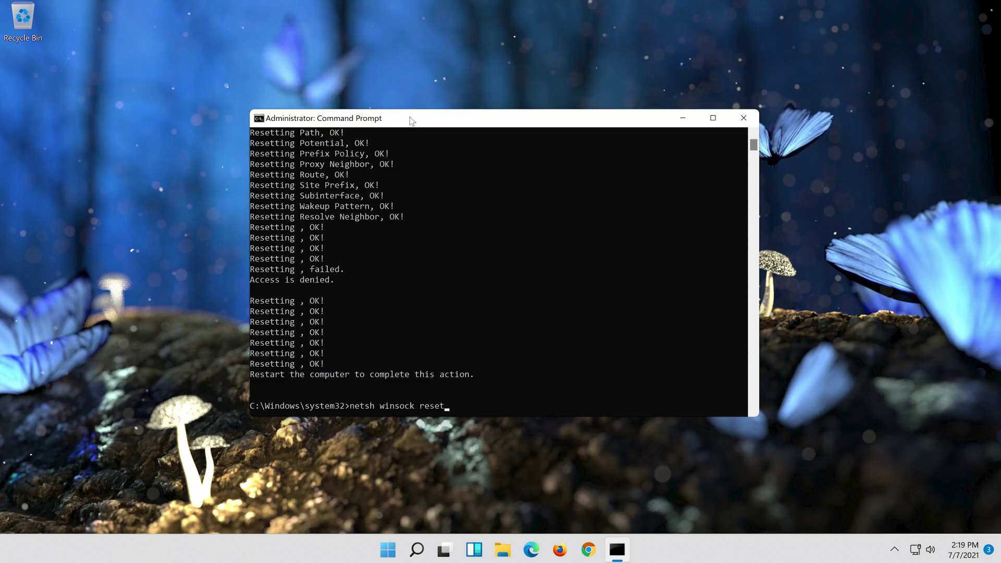
pyautogui.press('Return')
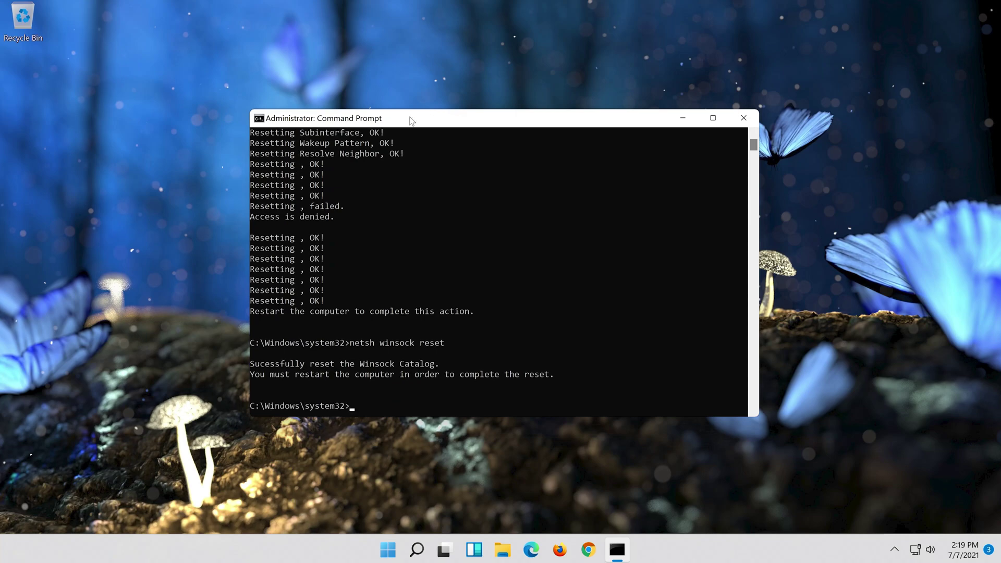
# Flush the DNS resolver cache by running ipconfig /flushdns and exit the Command Prompt.
pyautogui.write('ipconfig ')
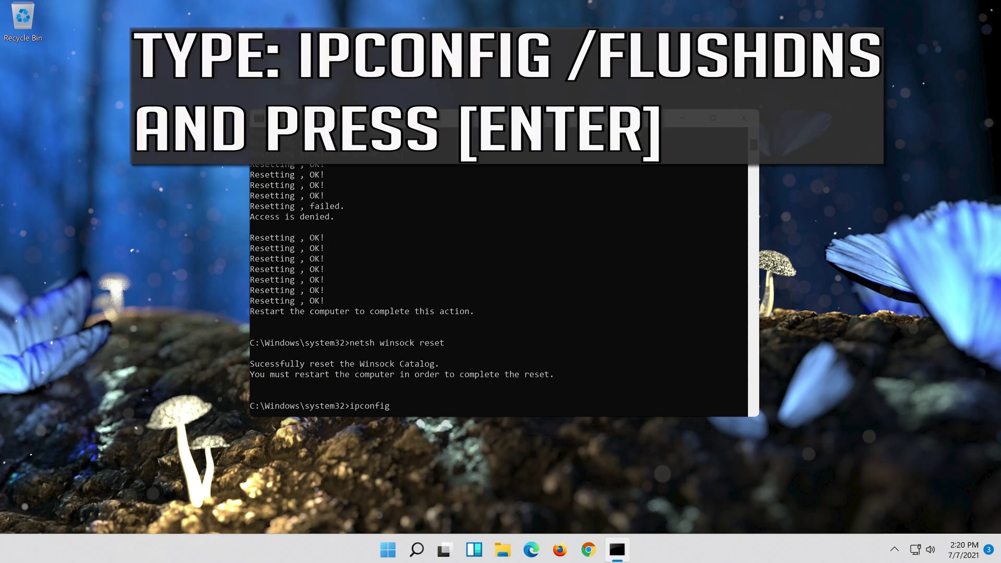
pyautogui.write('/flushdns')
pyautogui.press('Return')
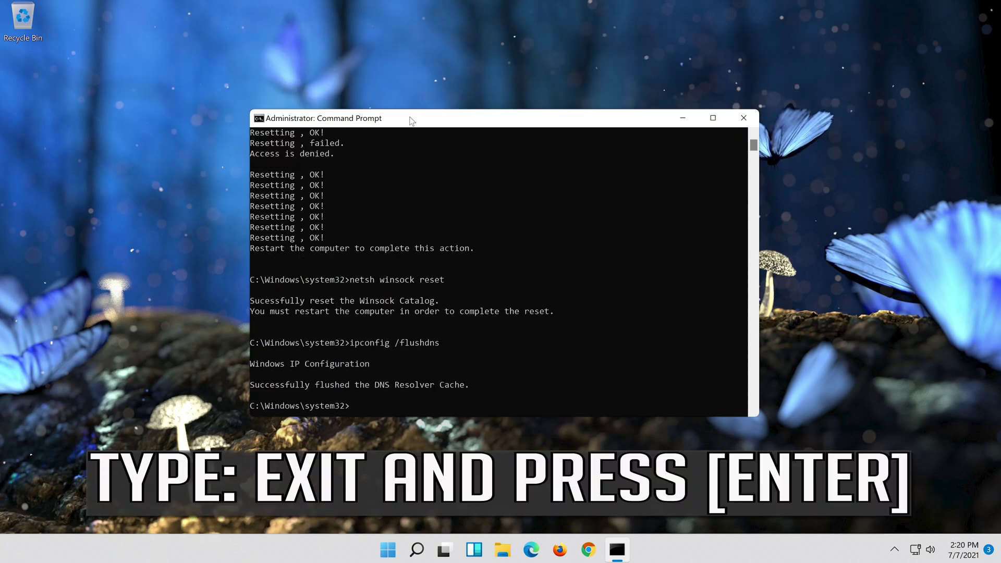
pyautogui.write('ex')
pyautogui.press('Return')
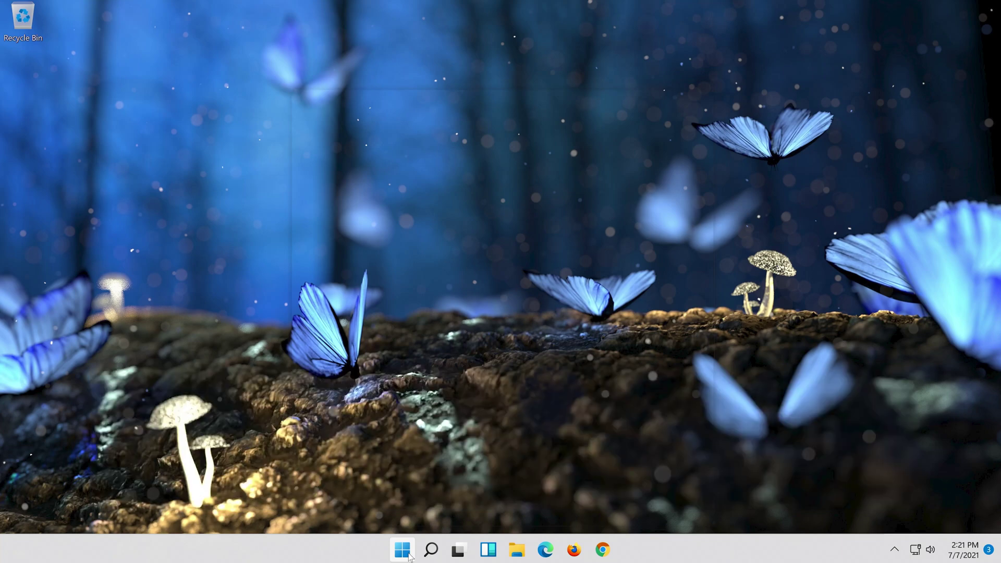
# Restart the computer to complete the TCP/IP and Winsock resets.
pyautogui.click(406, 552)
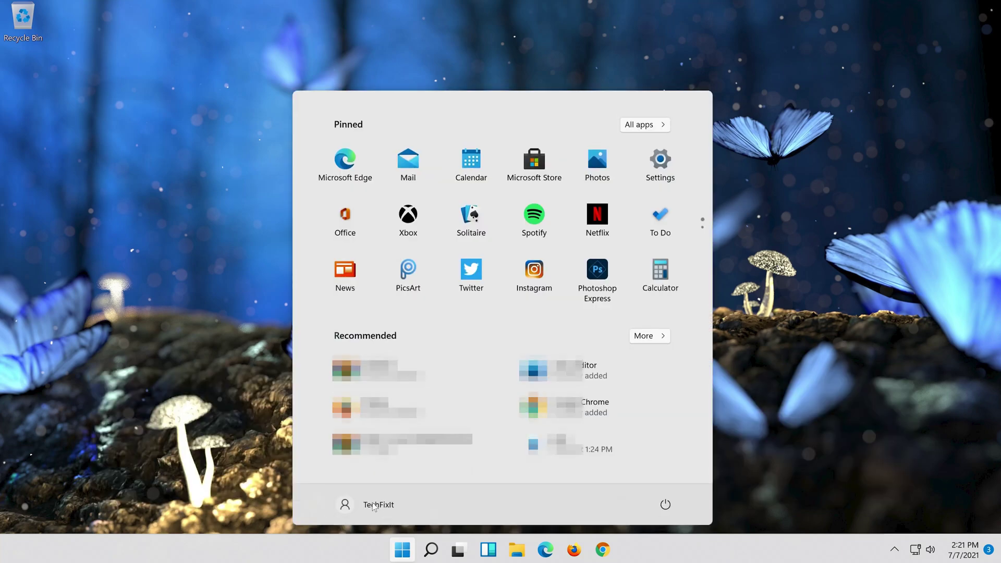
pyautogui.click(664, 504)
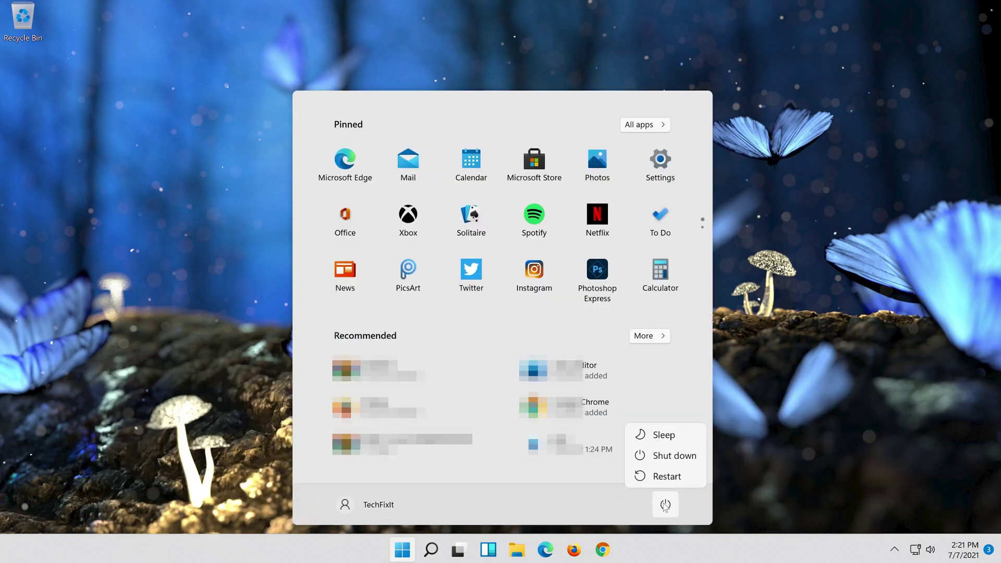
pyautogui.click(664, 478)
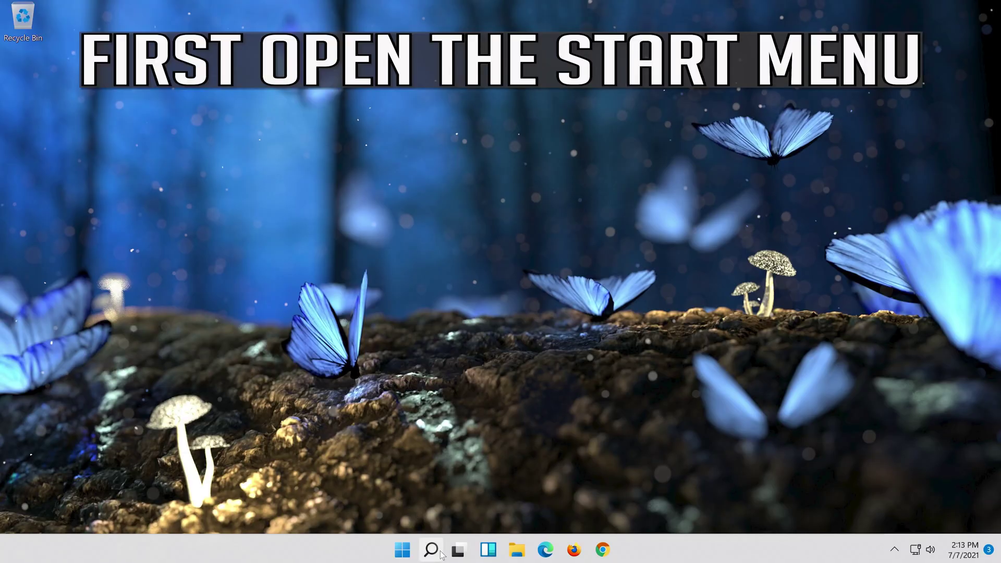
# Search for the Settings app, open it and go to the Network & internet page.
pyautogui.click(440, 553)
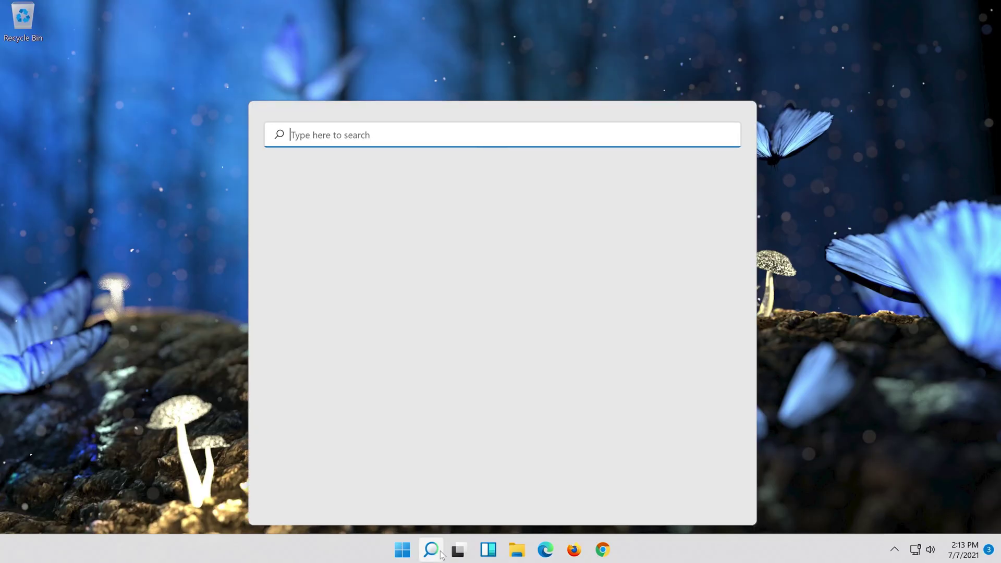
pyautogui.write('settings')
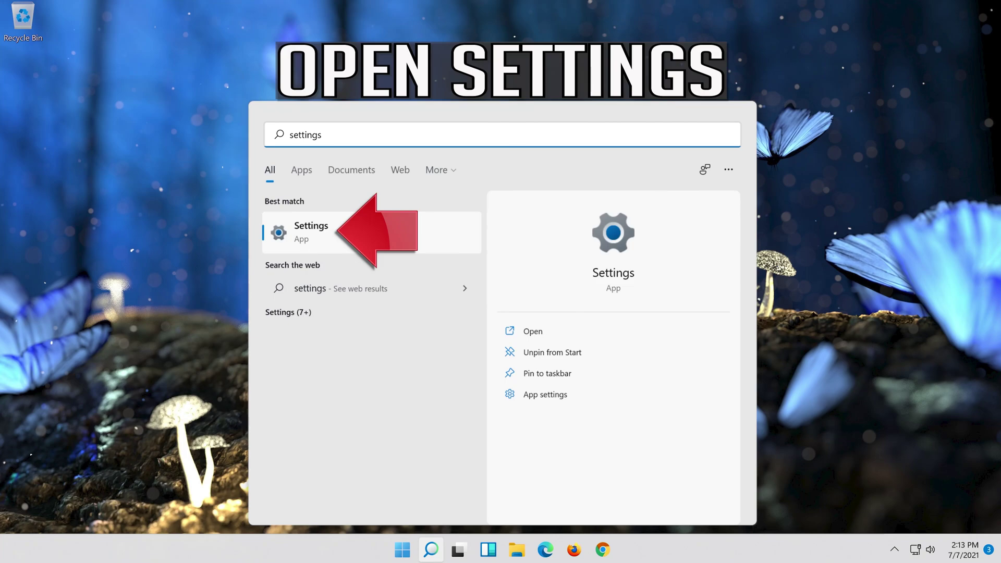
pyautogui.click(357, 239)
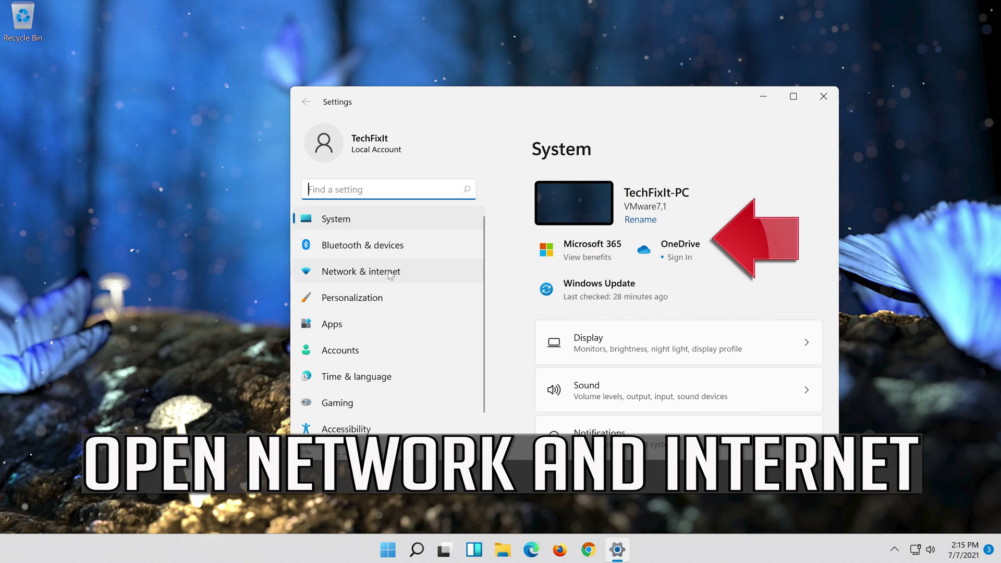
pyautogui.click(386, 275)
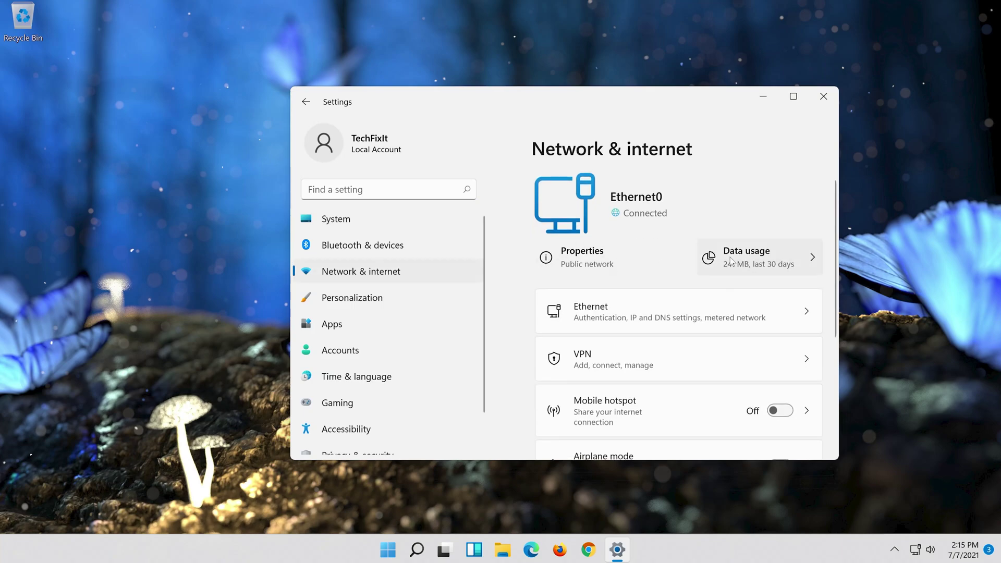
# Run Network reset from Advanced network settings to return all network adapters to factory settings, confirming the reset.
pyautogui.scroll(-5, 724, 261)
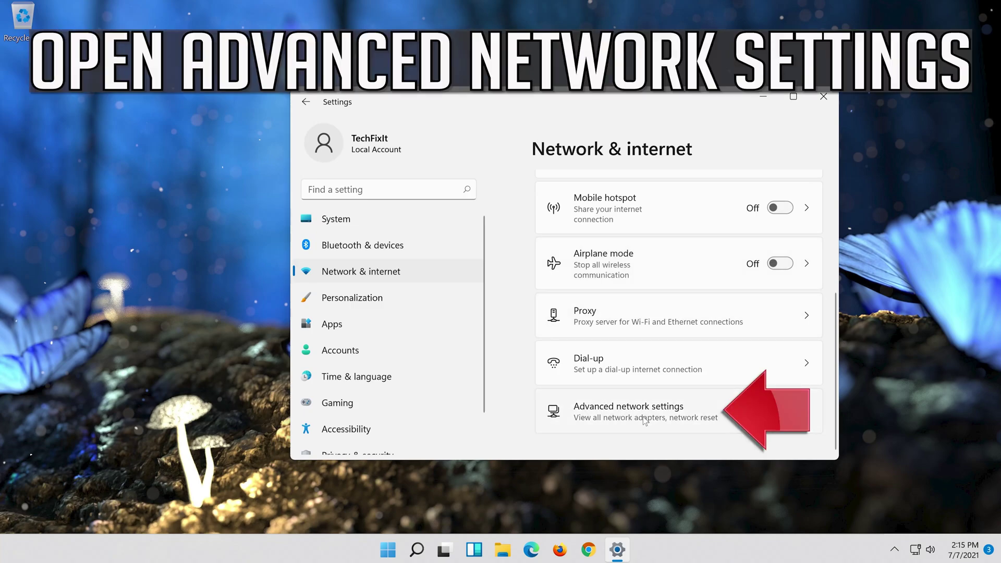
pyautogui.click(613, 417)
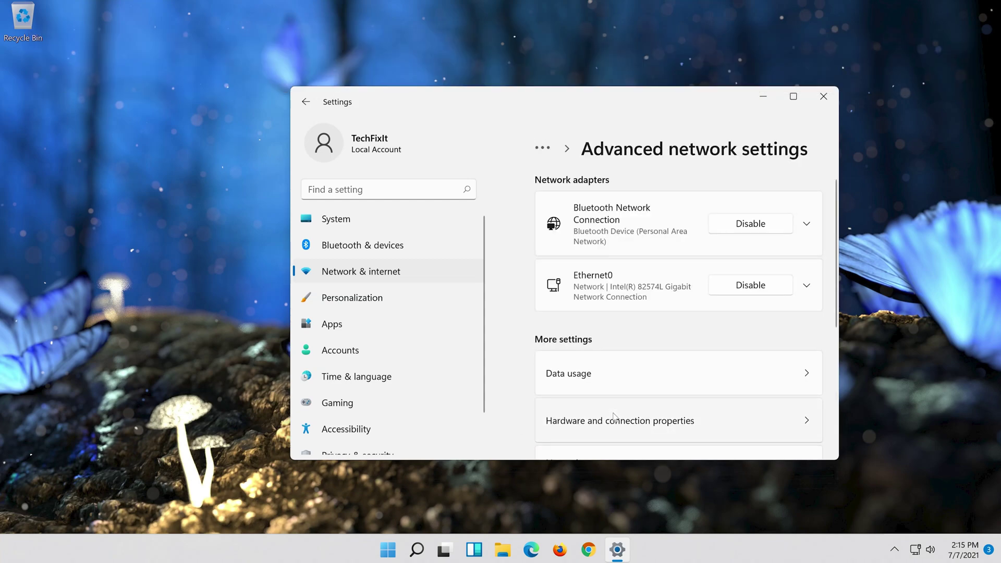
pyautogui.scroll(-3, 613, 416)
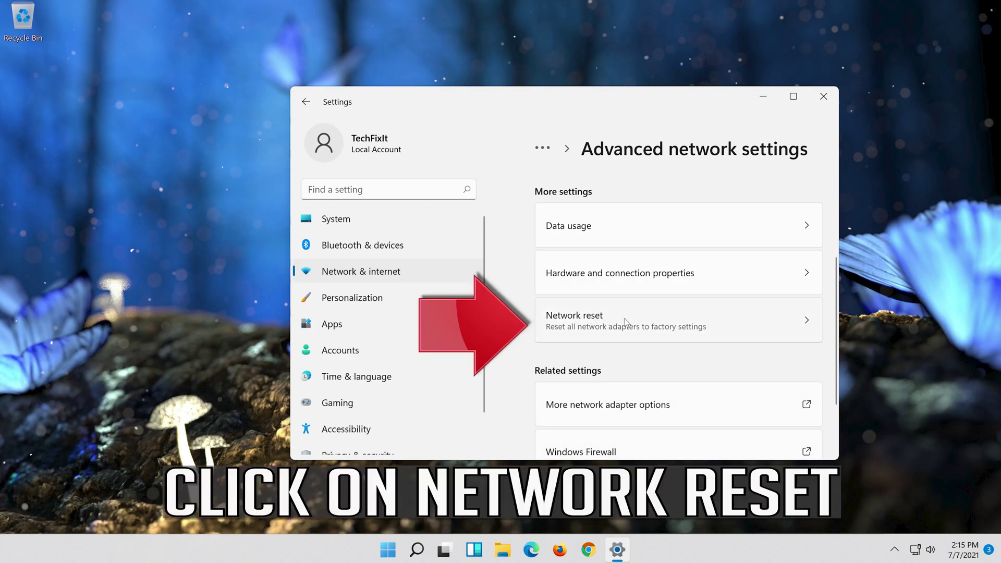
pyautogui.click(683, 320)
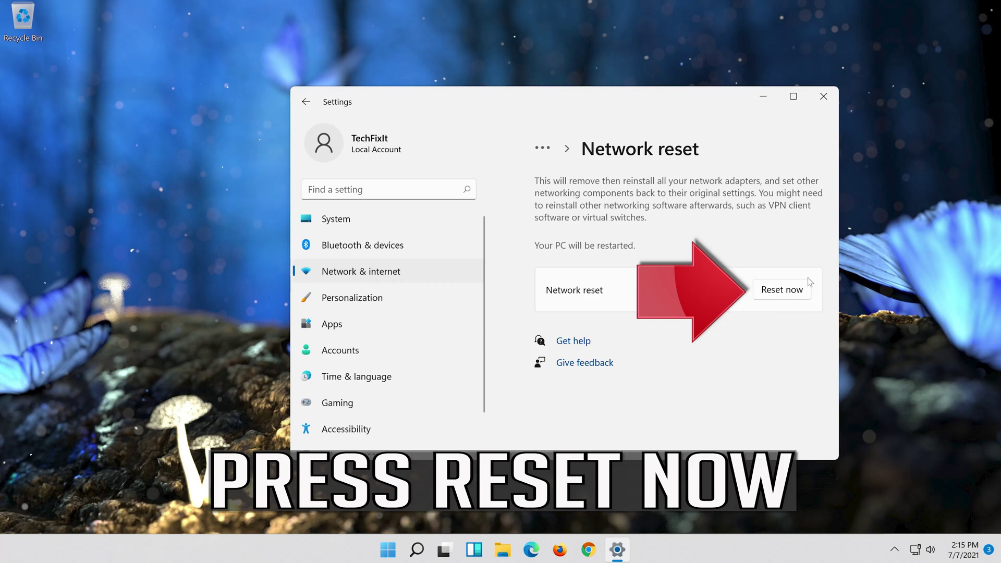
pyautogui.click(787, 289)
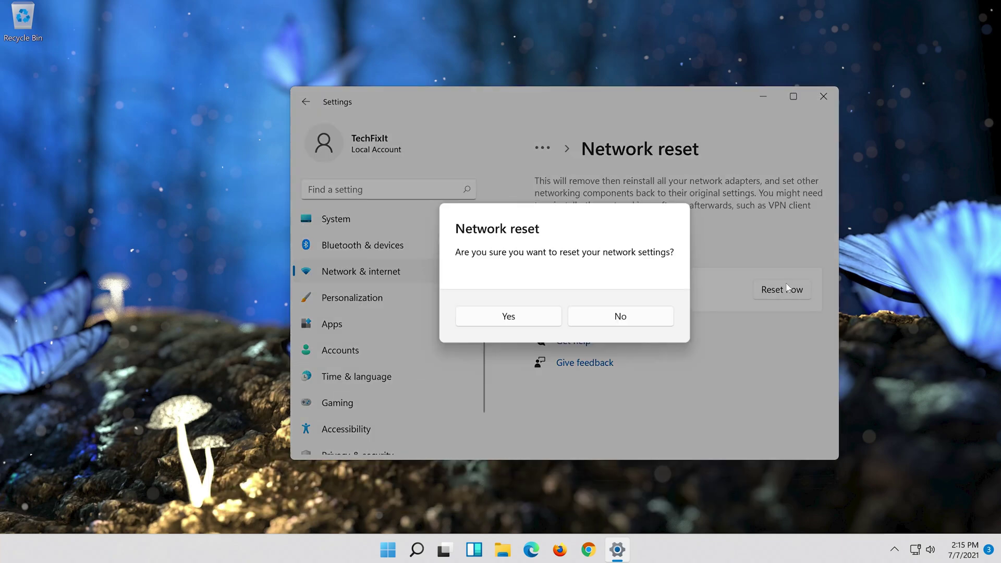
pyautogui.click(517, 319)
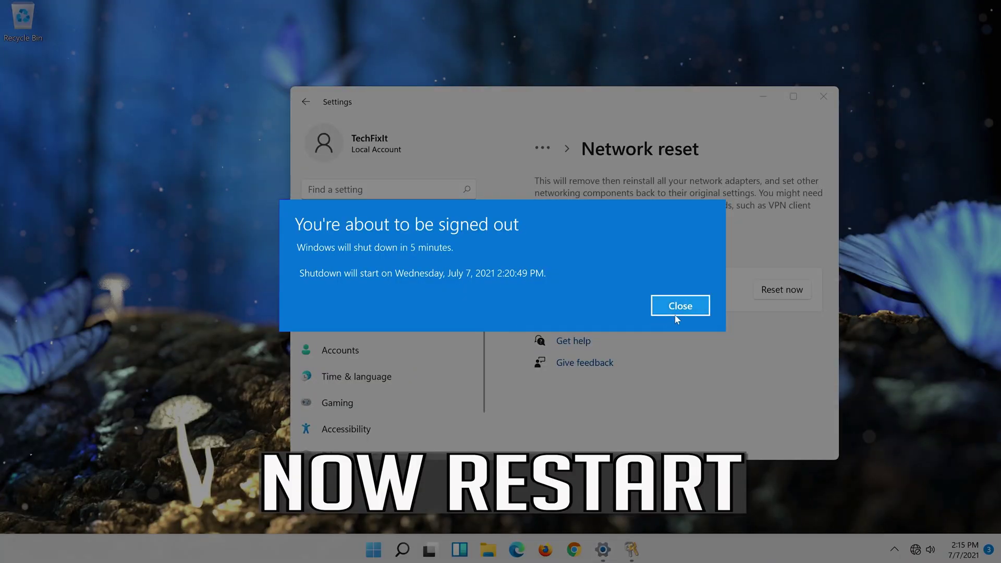
# Dismiss the sign-out notice, close Settings and restart the computer to complete the network reset.
pyautogui.click(678, 312)
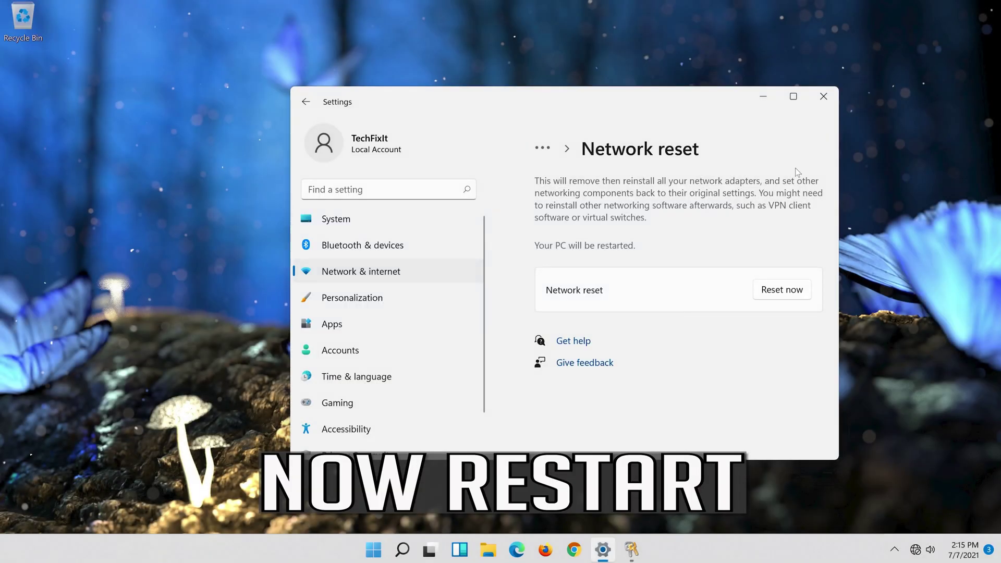
pyautogui.click(823, 96)
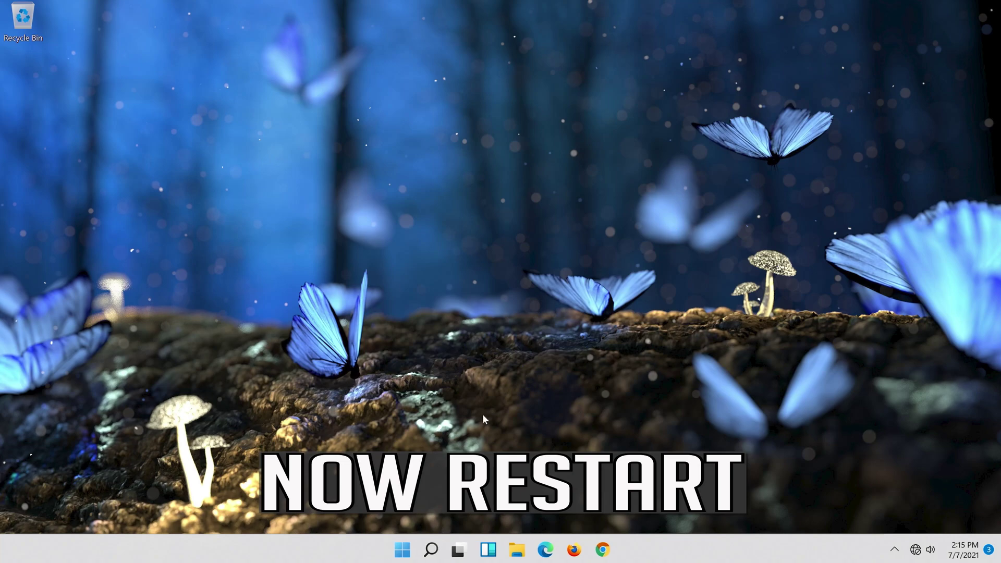
pyautogui.click(392, 558)
pyautogui.click(665, 504)
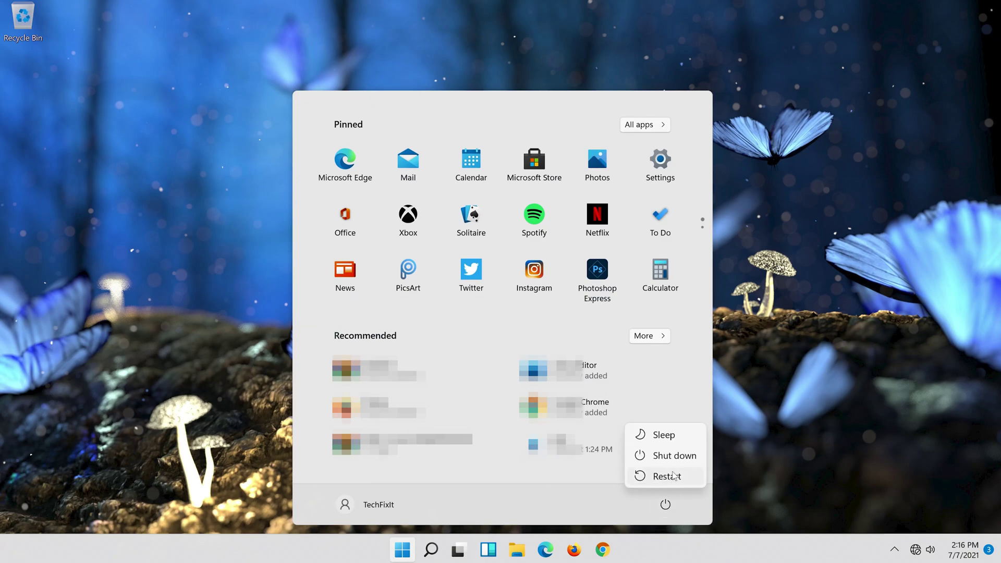
pyautogui.click(672, 476)
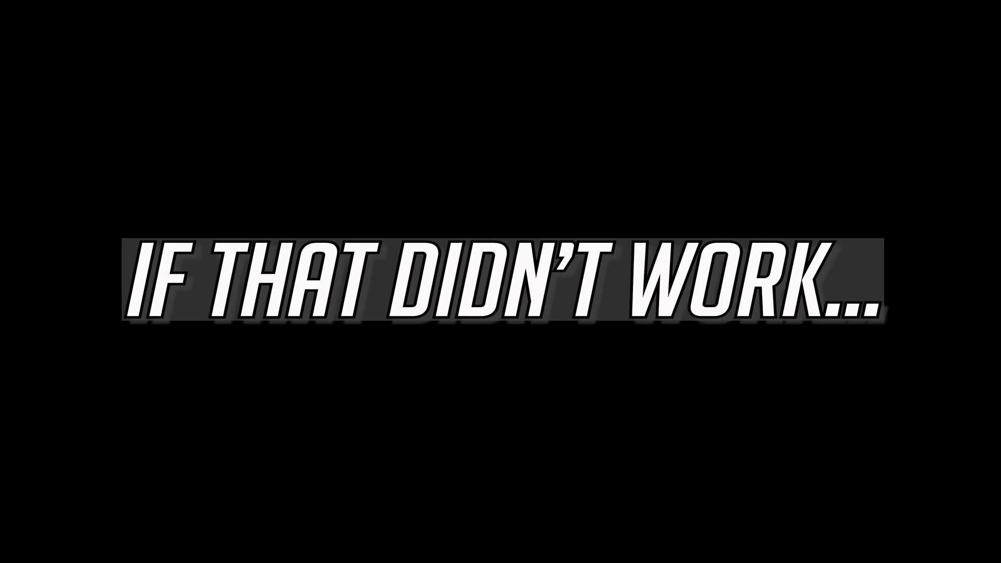
# Search for "device manager", open Device Manager and expand the Network adapters category.
pyautogui.click(427, 553)
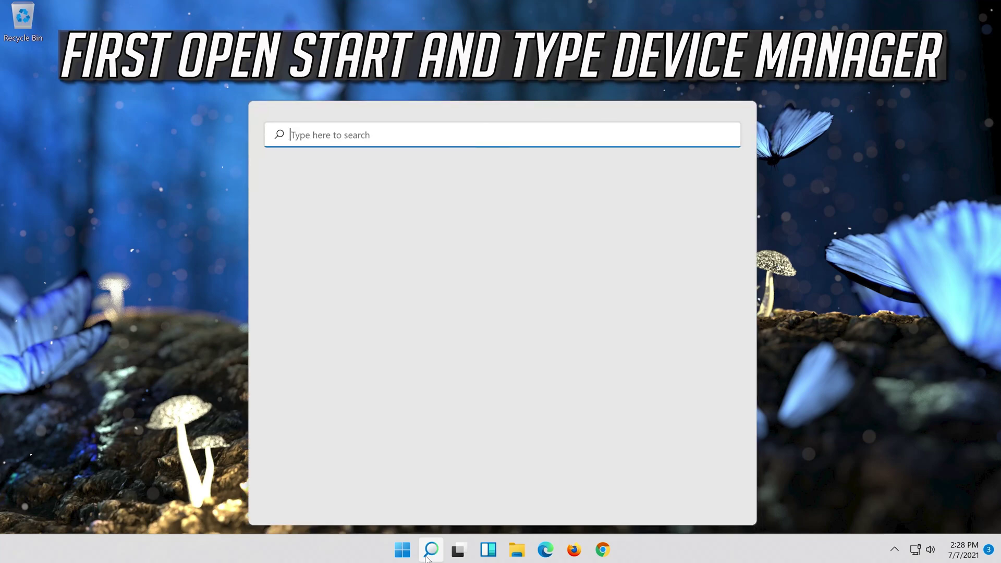
pyautogui.write('devi')
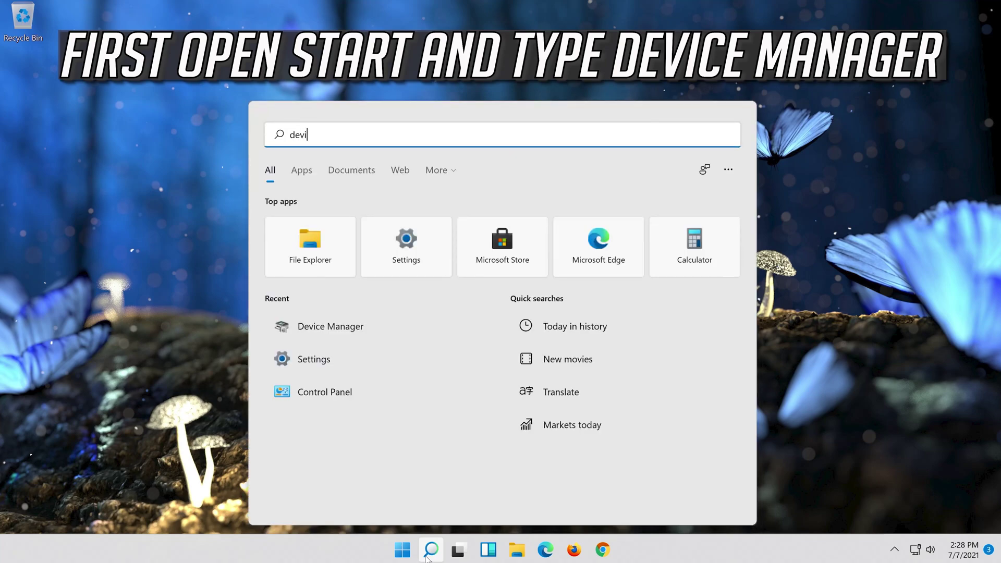
pyautogui.write('ce manager')
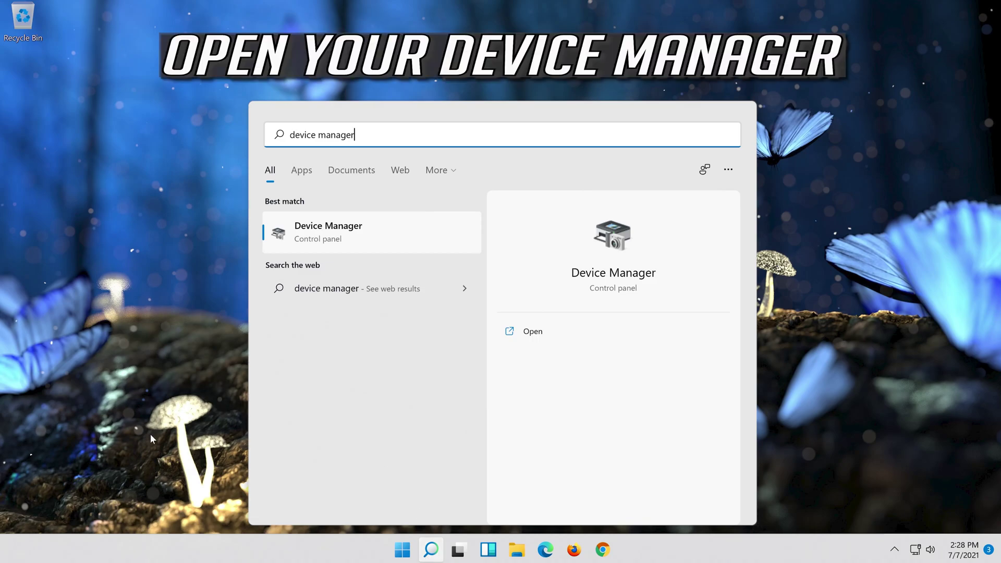
pyautogui.click(353, 239)
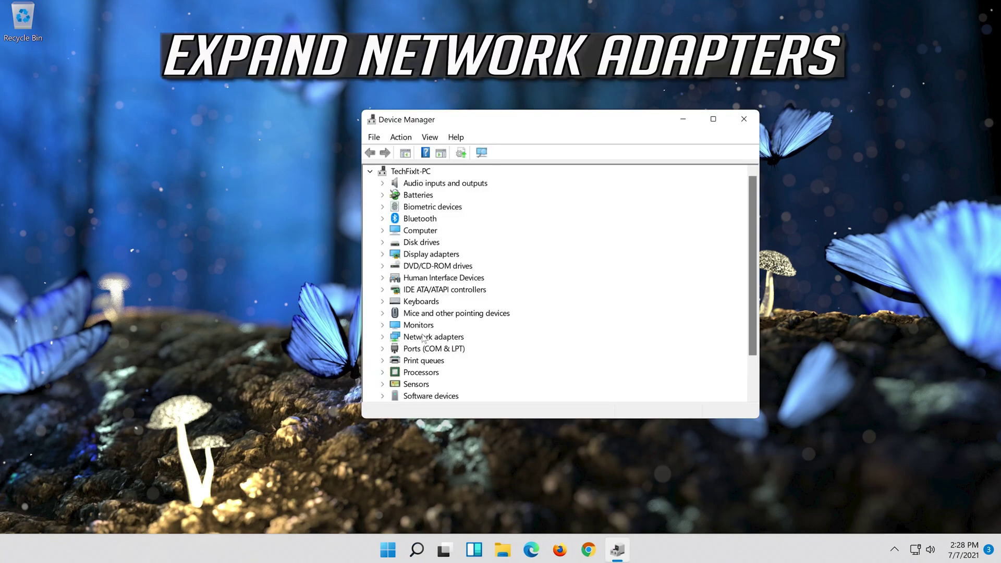
pyautogui.click(383, 337)
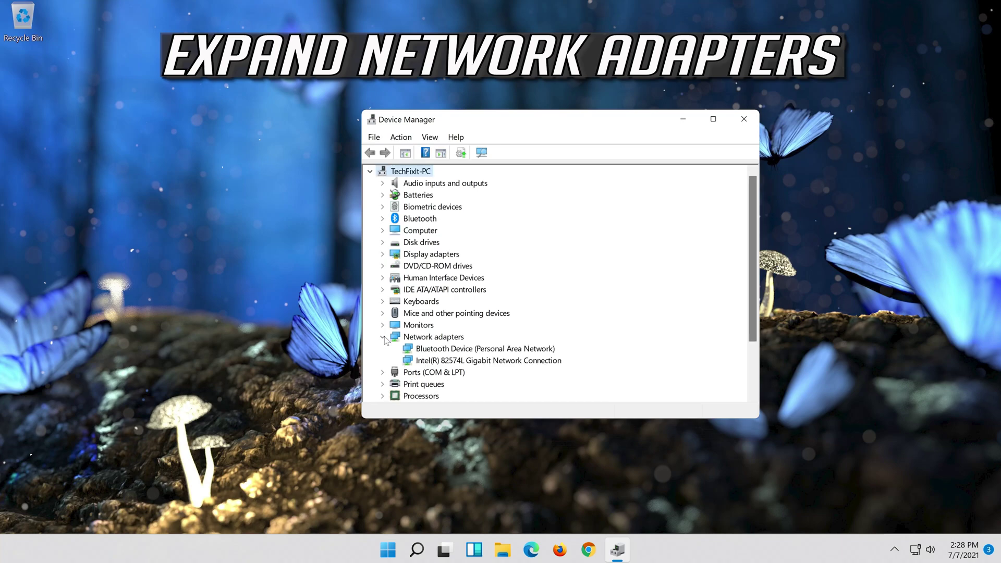
# Uninstall the Intel(R) 82574L Gigabit Network Connection through the driver settings in its properties, confirming the removal.
pyautogui.click(409, 359)
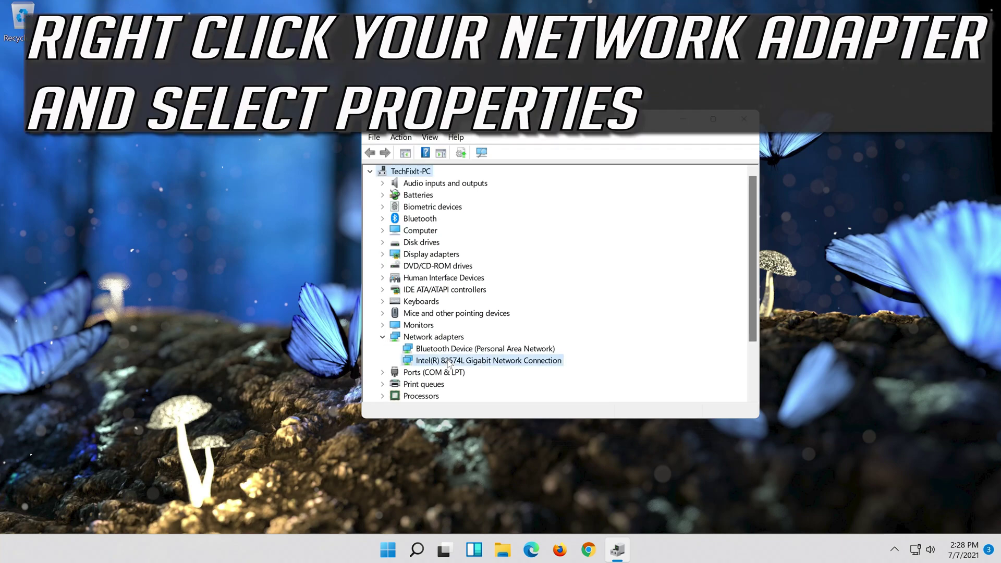
pyautogui.rightClick(491, 364)
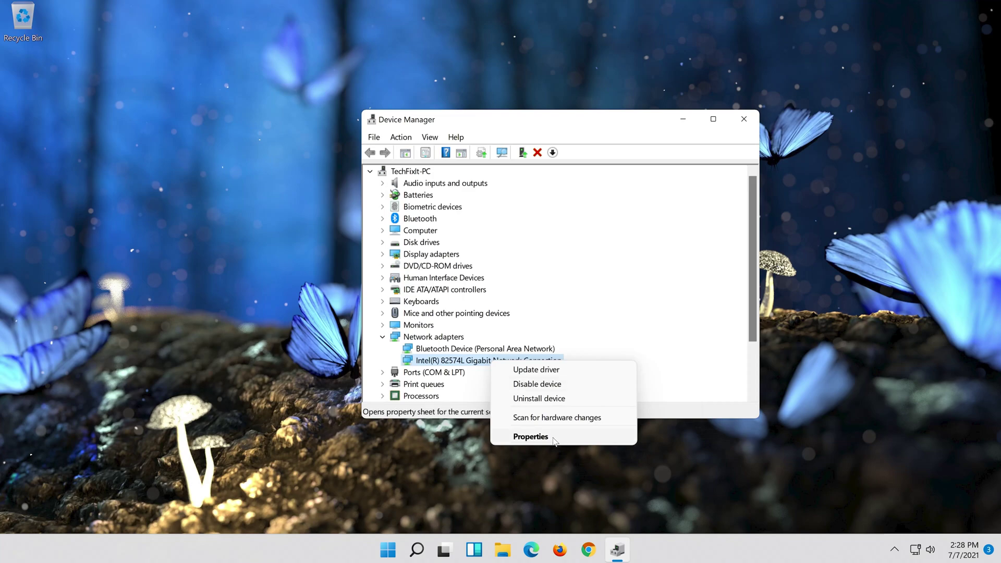
pyautogui.click(553, 438)
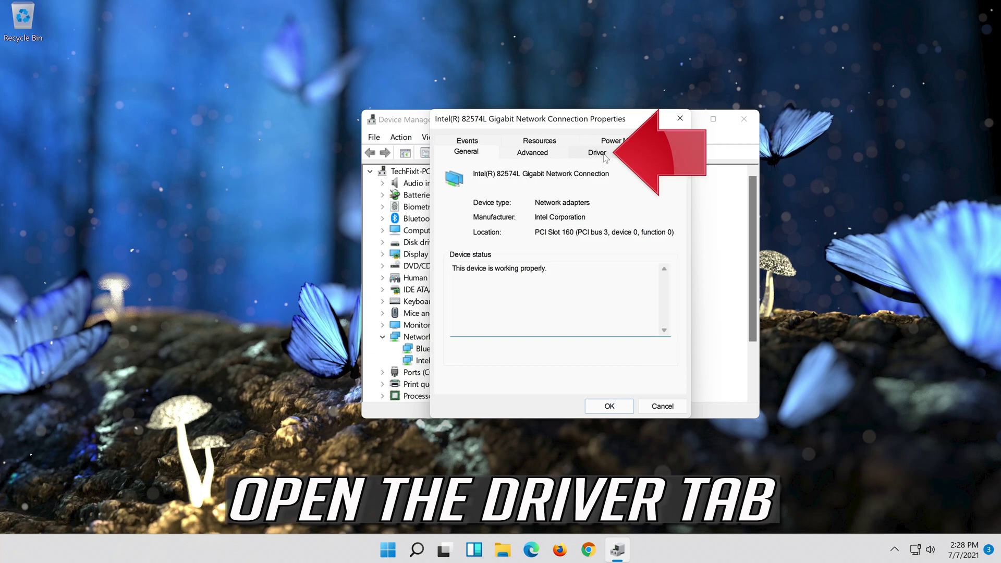
pyautogui.click(597, 152)
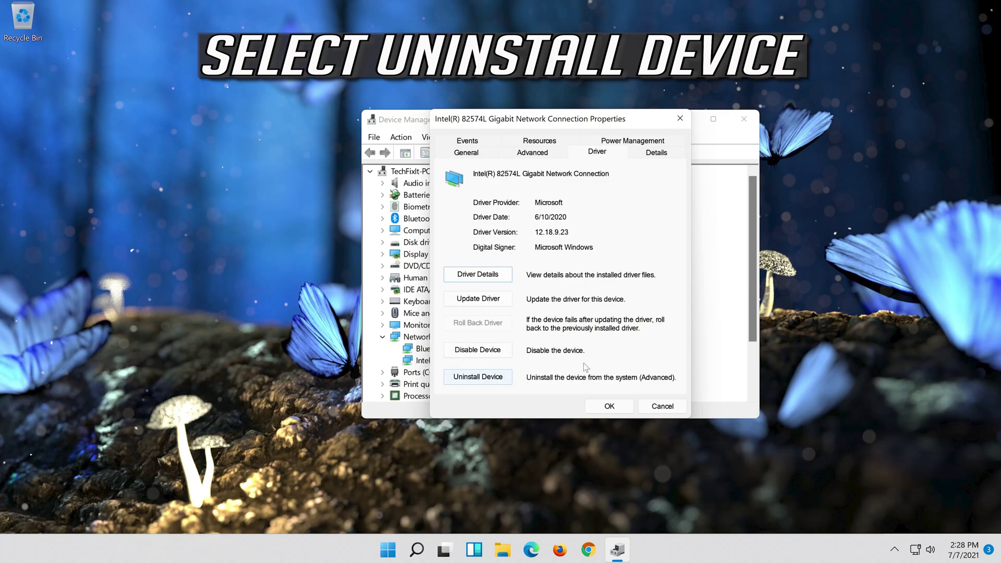
pyautogui.click(490, 379)
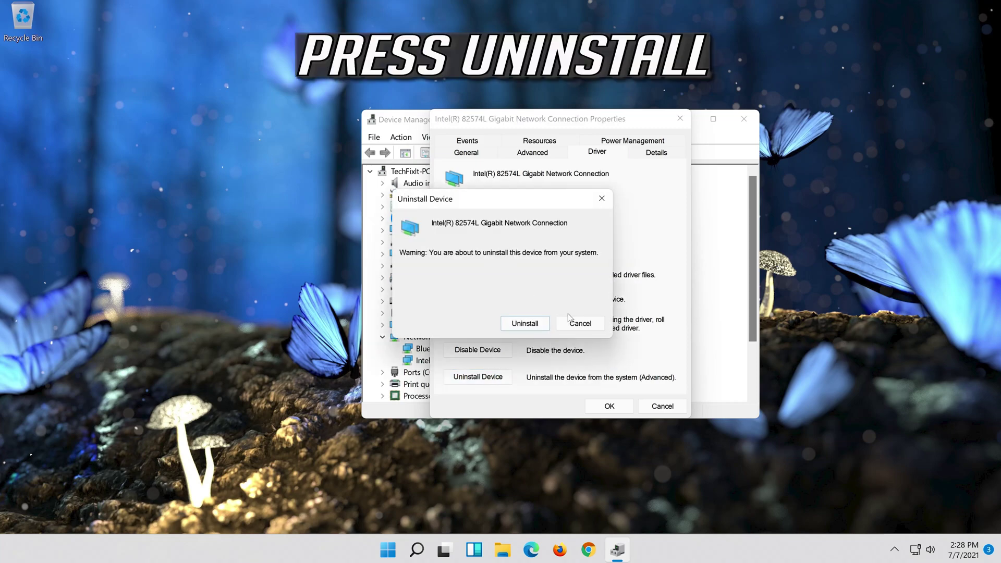
pyautogui.click(525, 324)
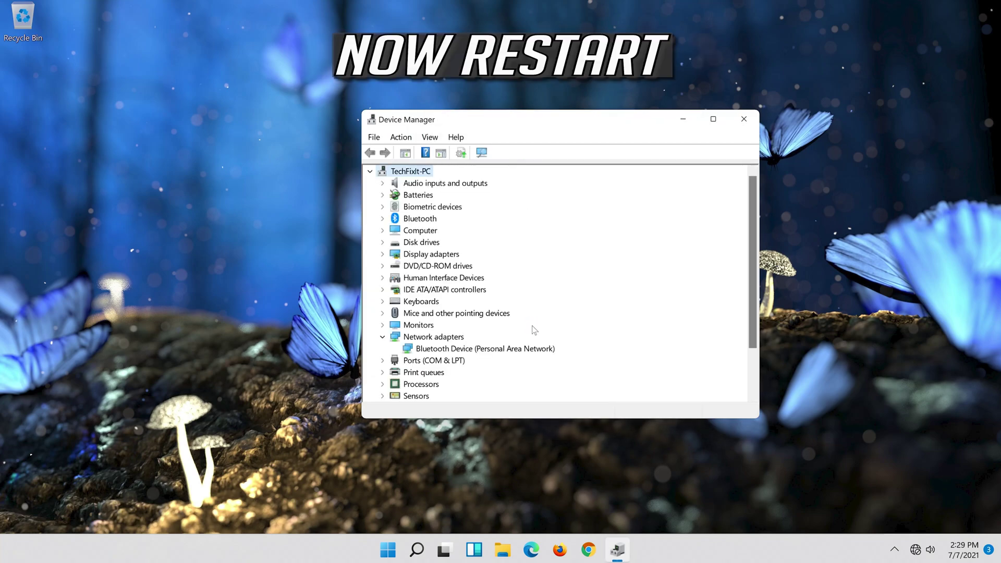
# Close Device Manager and restart the computer.
pyautogui.click(744, 119)
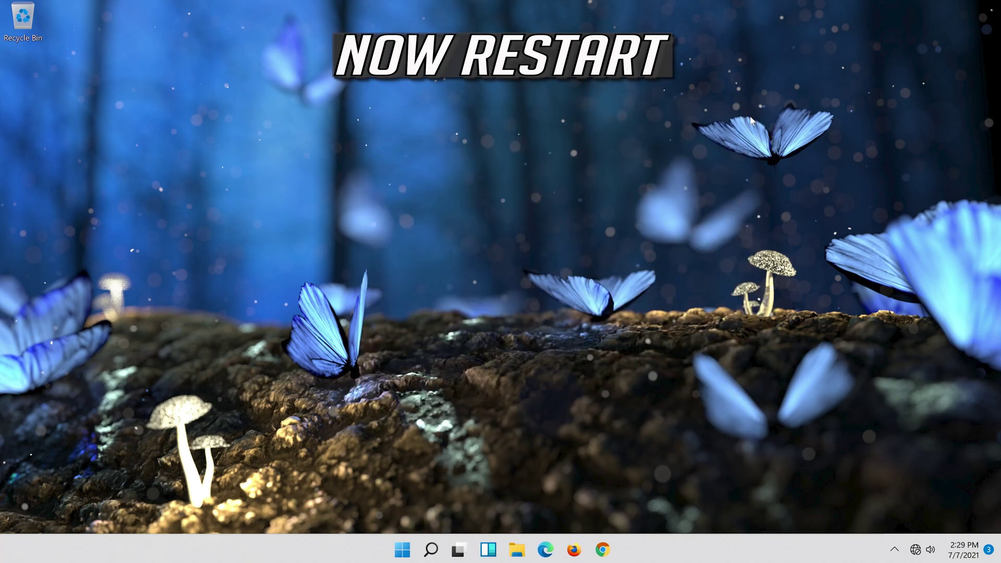
pyautogui.click(407, 550)
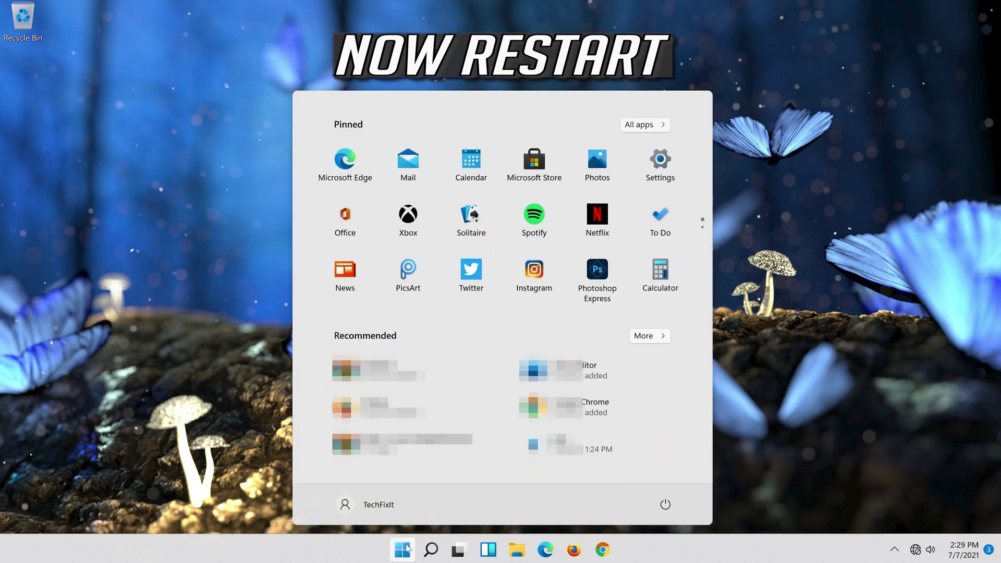
pyautogui.click(666, 504)
pyautogui.click(670, 475)
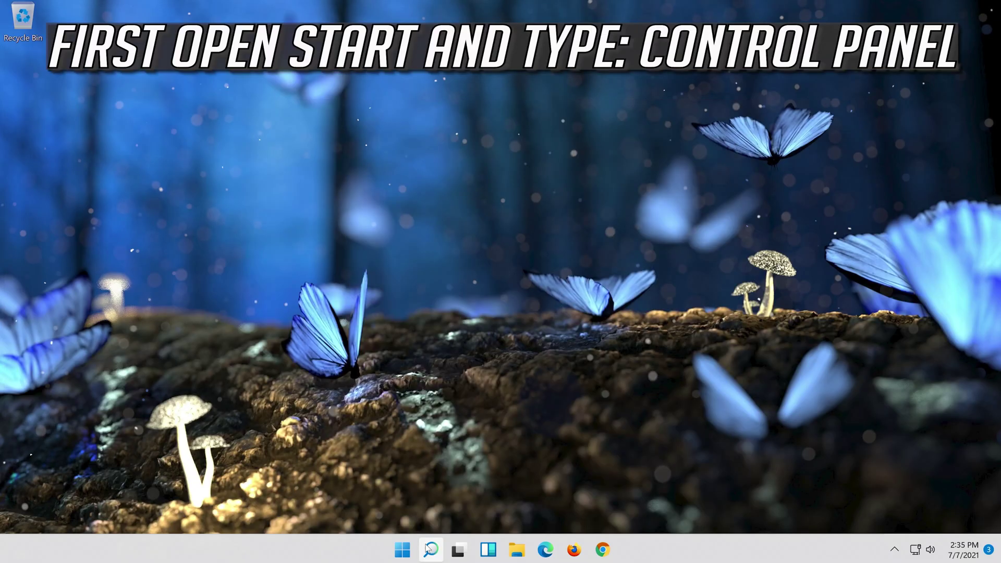
# Search for "control panel", open Control Panel and go to Network and Sharing Center under Network and Internet.
pyautogui.click(430, 548)
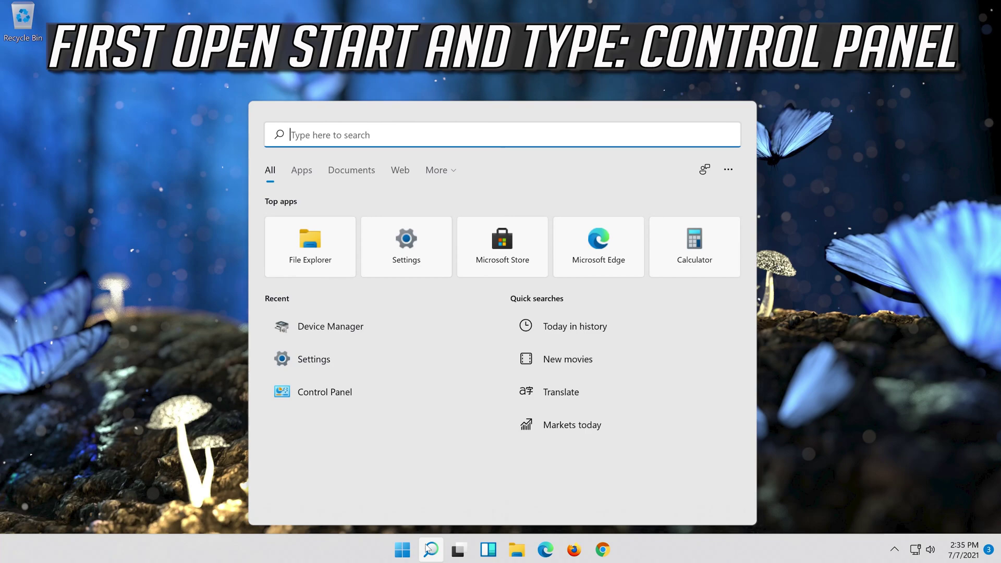
pyautogui.write('control pan')
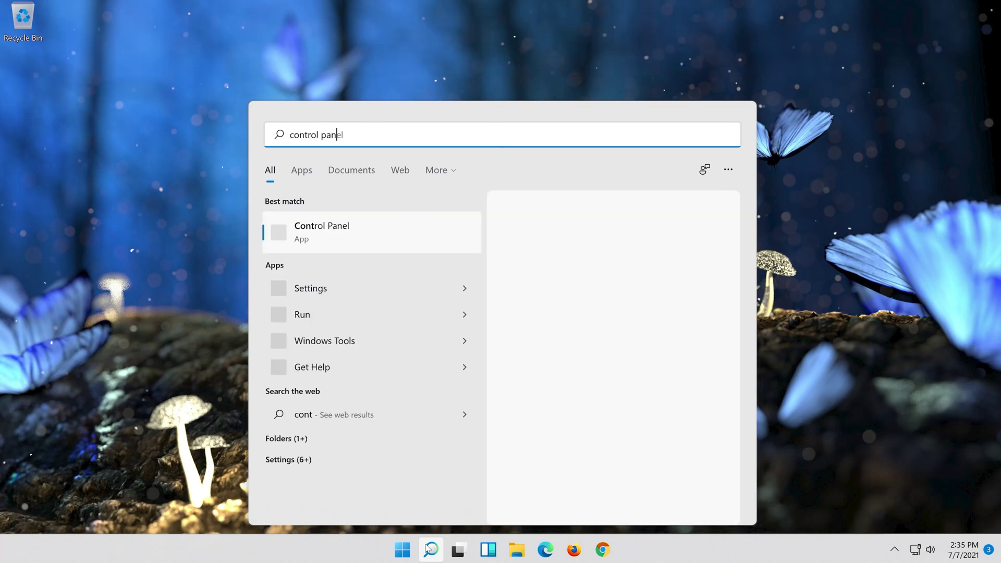
pyautogui.write('el')
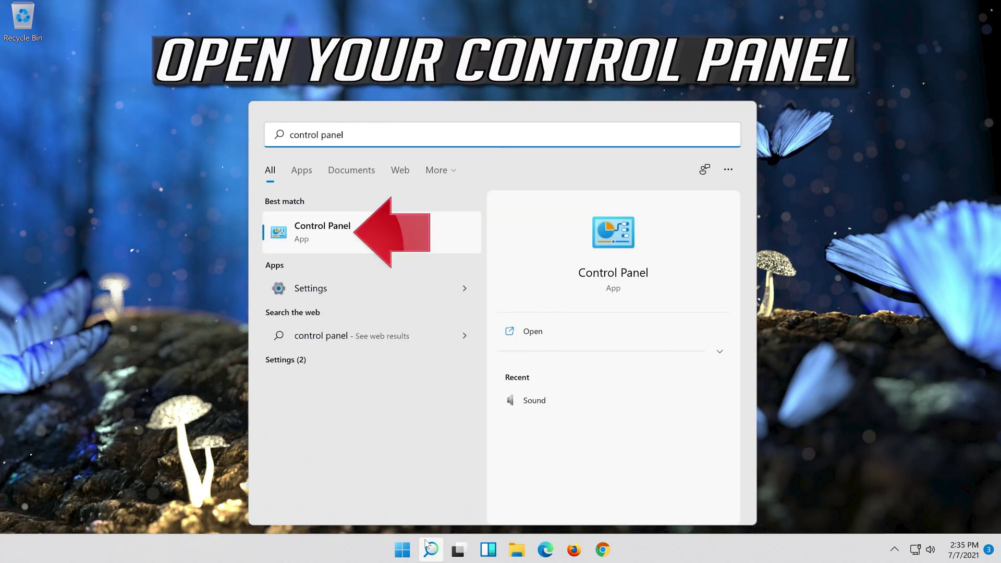
pyautogui.click(367, 249)
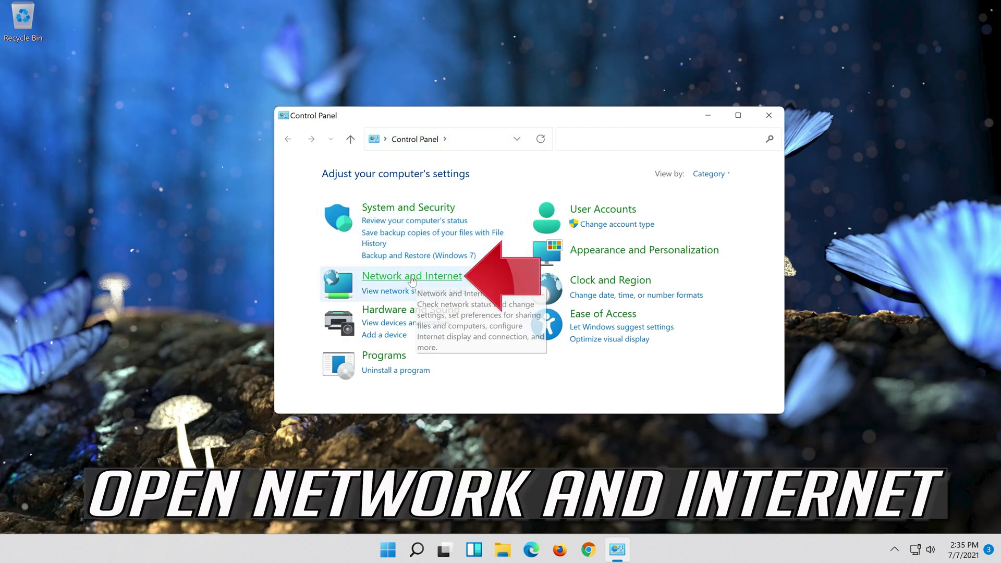
pyautogui.click(432, 278)
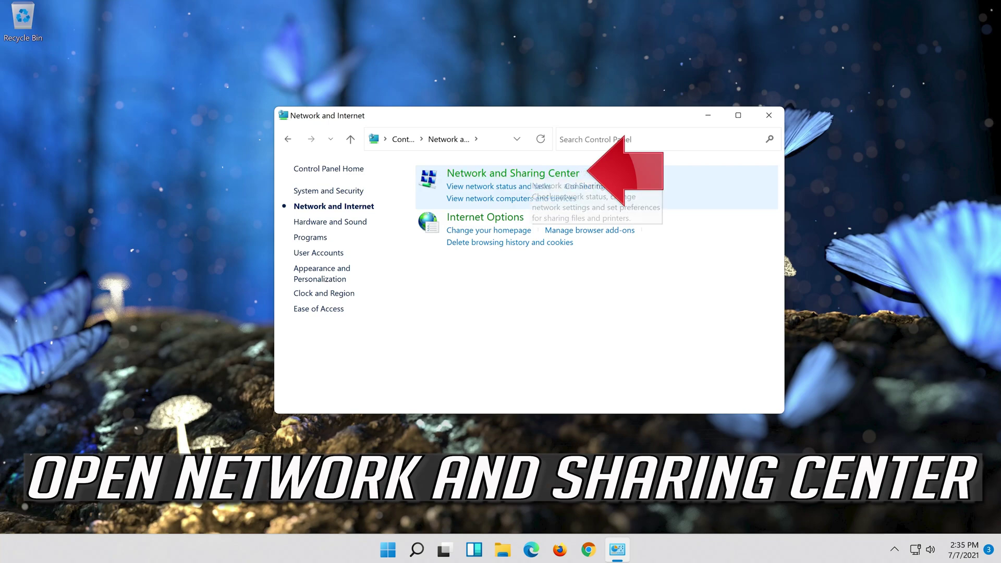
pyautogui.click(487, 173)
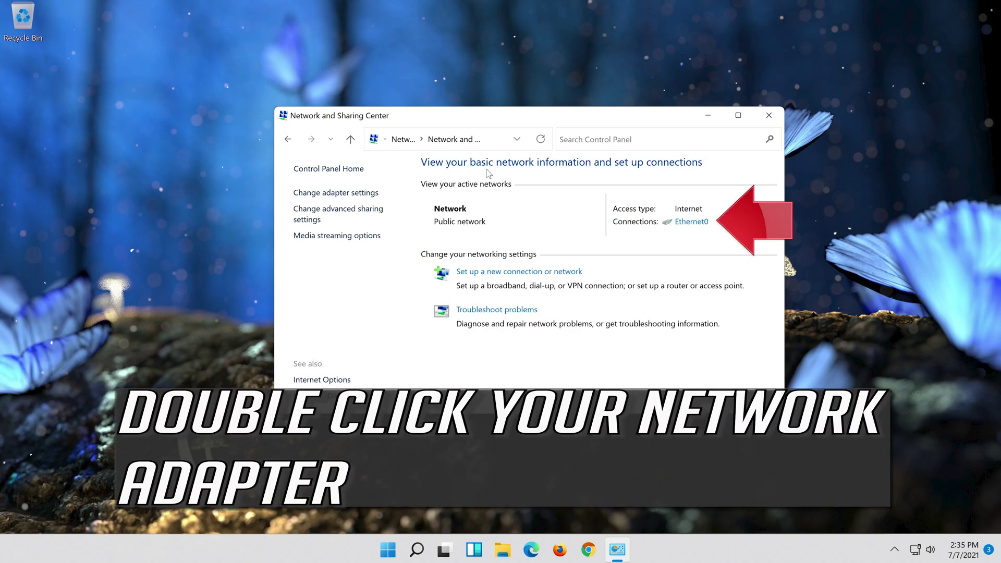
# Open the Internet Protocol Version 4 (TCP/IPv4) properties of the Ethernet0 connection.
pyautogui.click(687, 224)
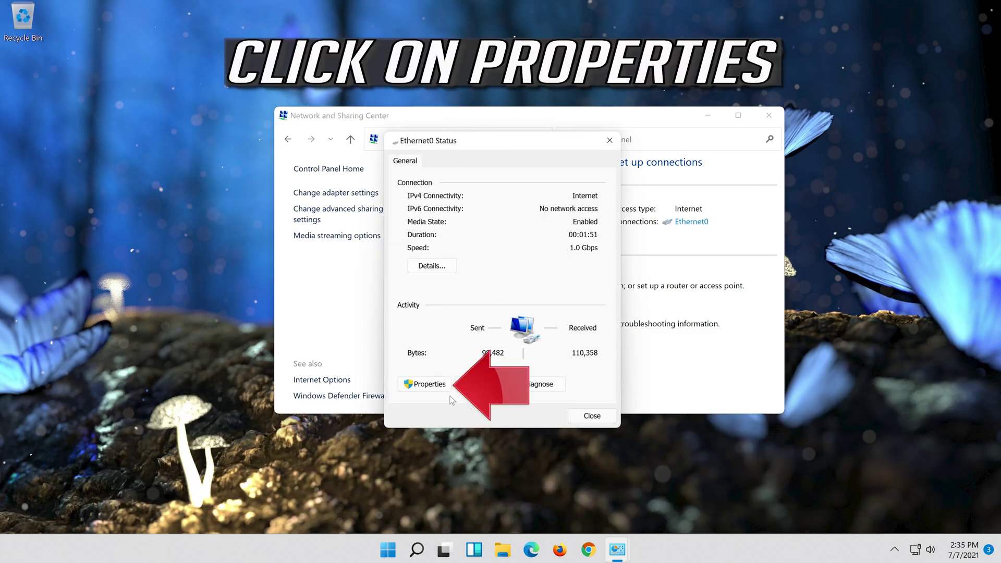
pyautogui.click(426, 389)
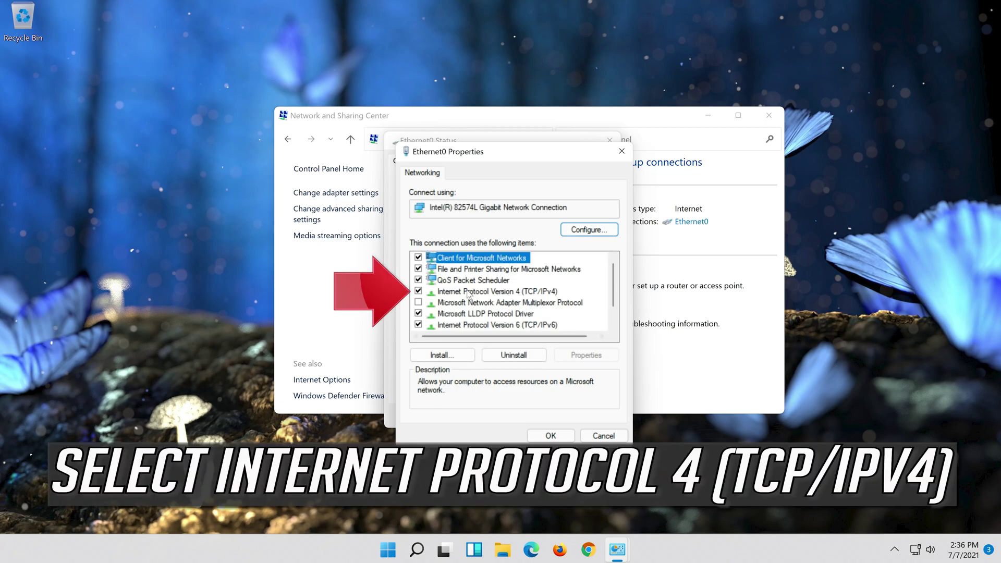
pyautogui.click(433, 295)
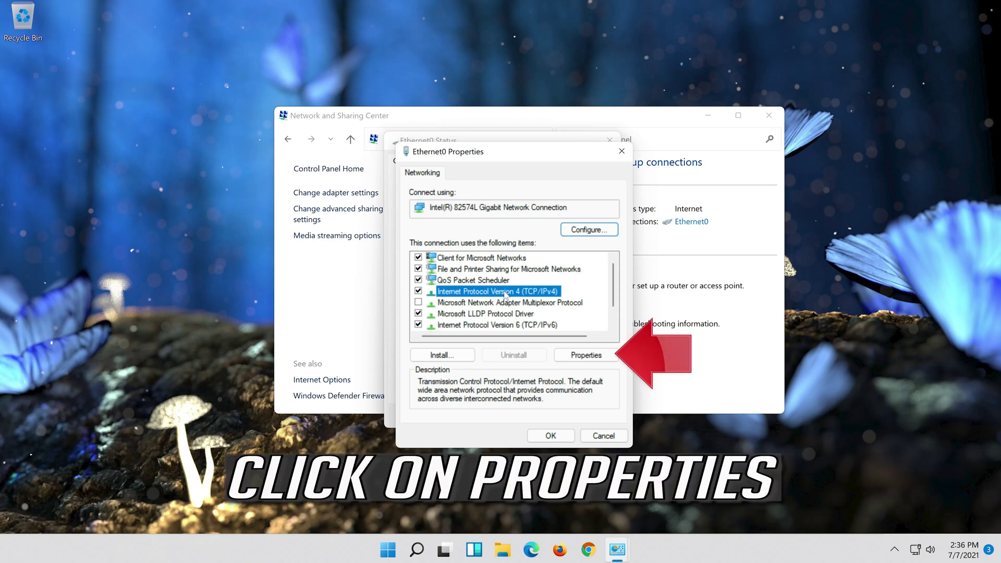
pyautogui.click(582, 357)
pyautogui.click(586, 356)
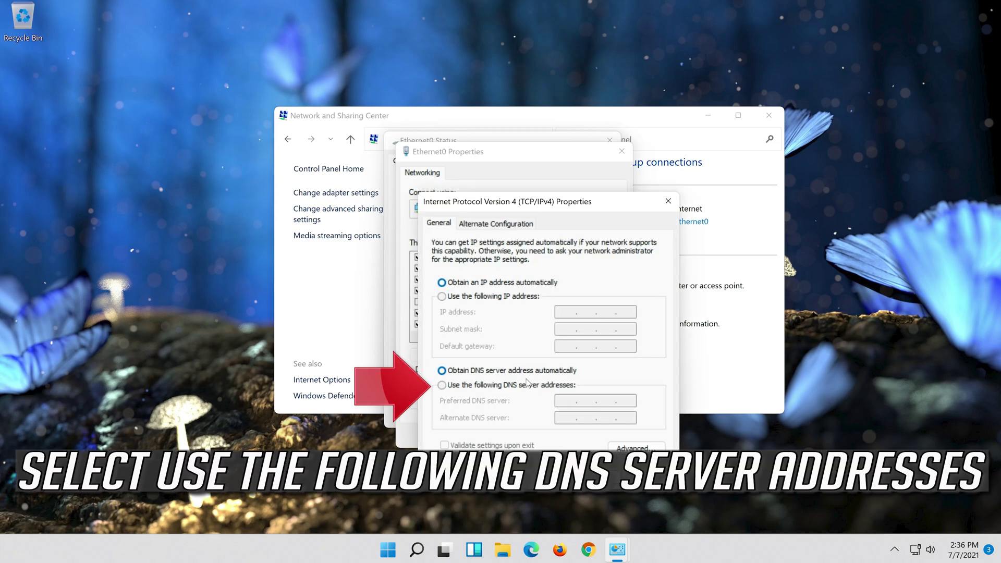
# Set the preferred DNS server to 8.8.8.8 and the alternate to 8.8.4.4, apply the settings and close all the network windows.
pyautogui.click(442, 386)
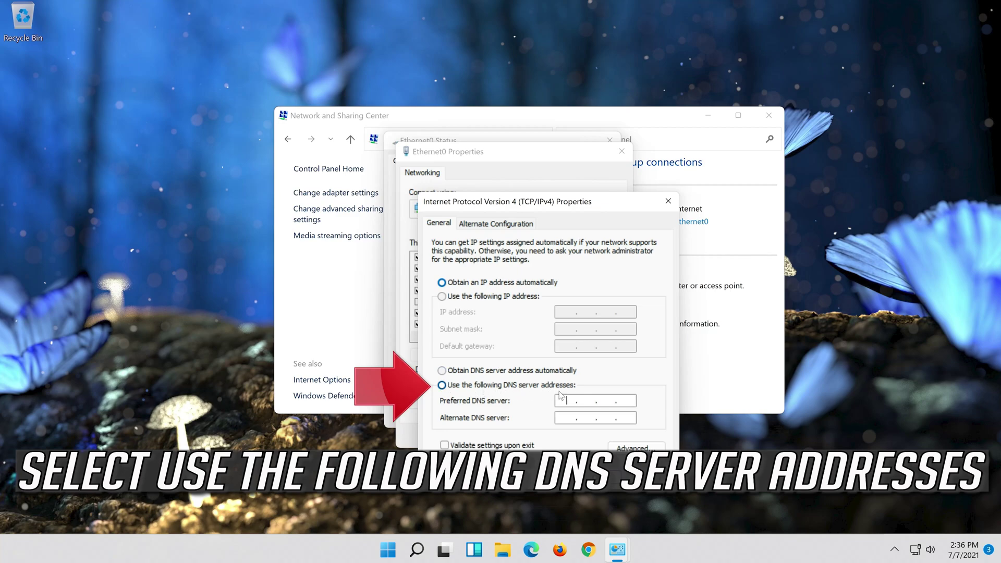
pyautogui.click(569, 400)
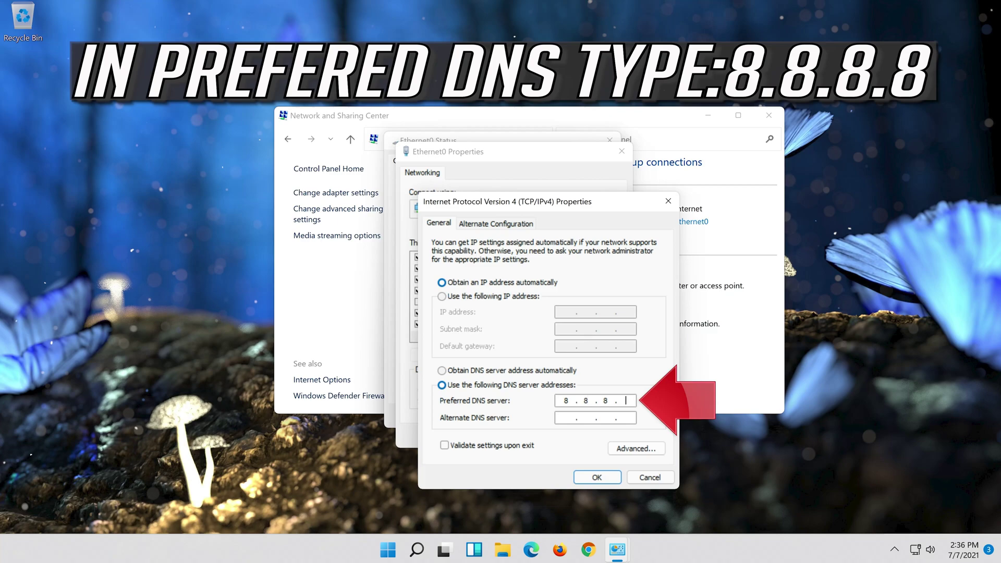
pyautogui.click(566, 419)
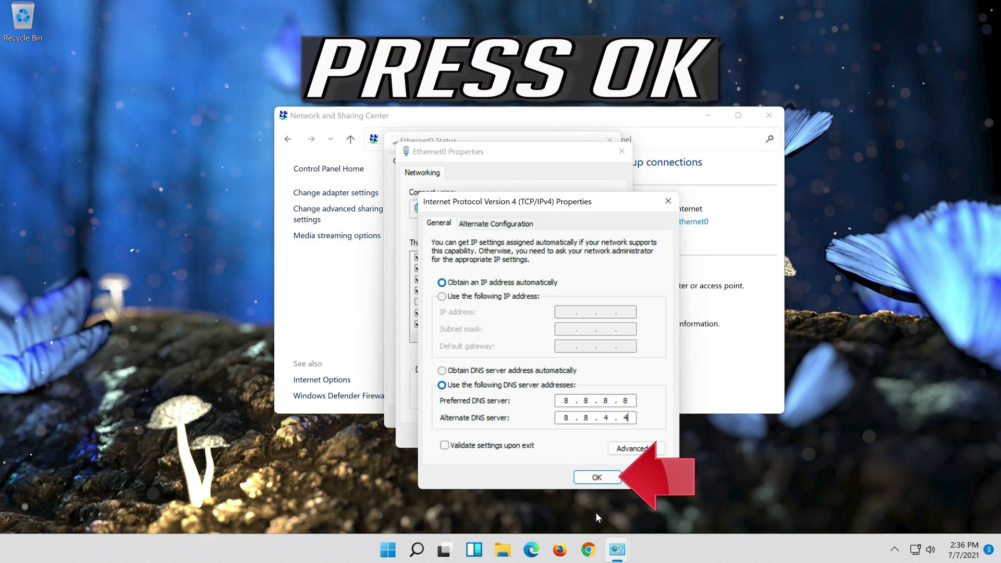
pyautogui.click(597, 477)
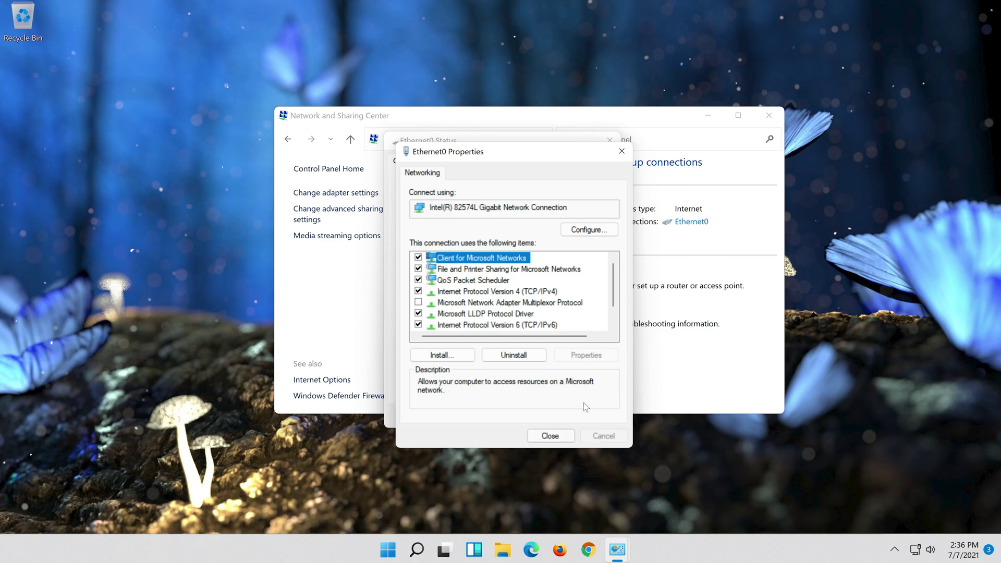
pyautogui.click(561, 438)
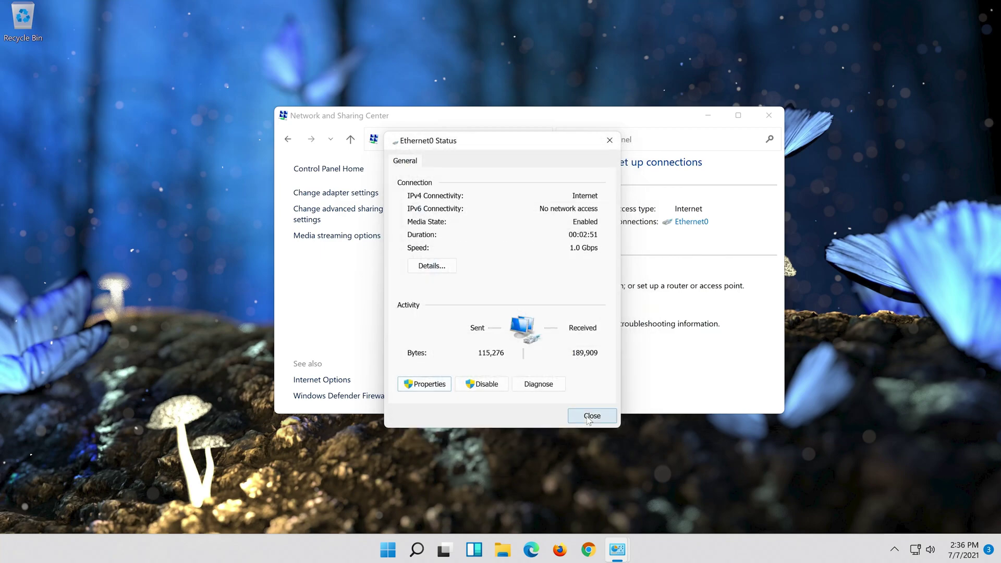
pyautogui.click(589, 419)
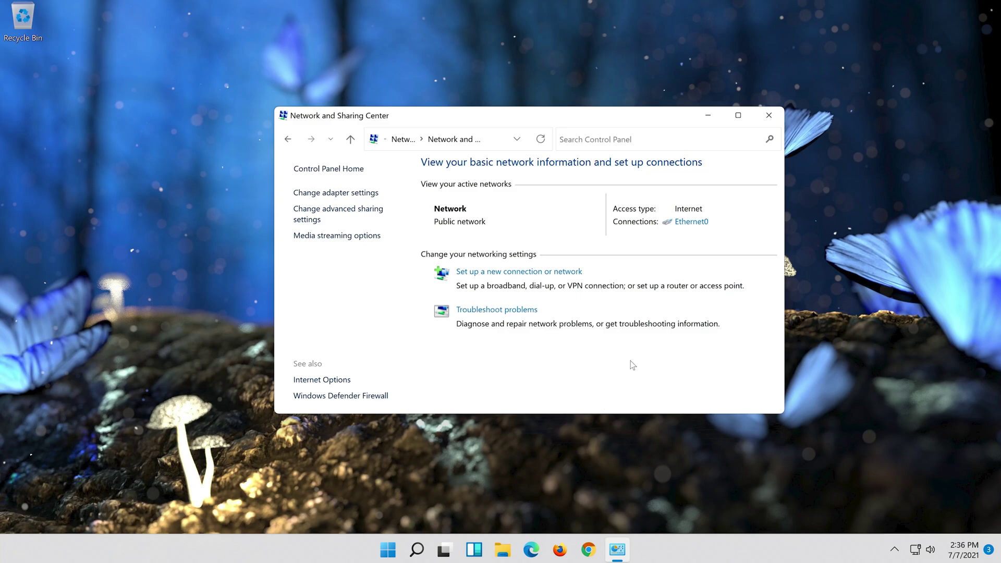
pyautogui.click(769, 115)
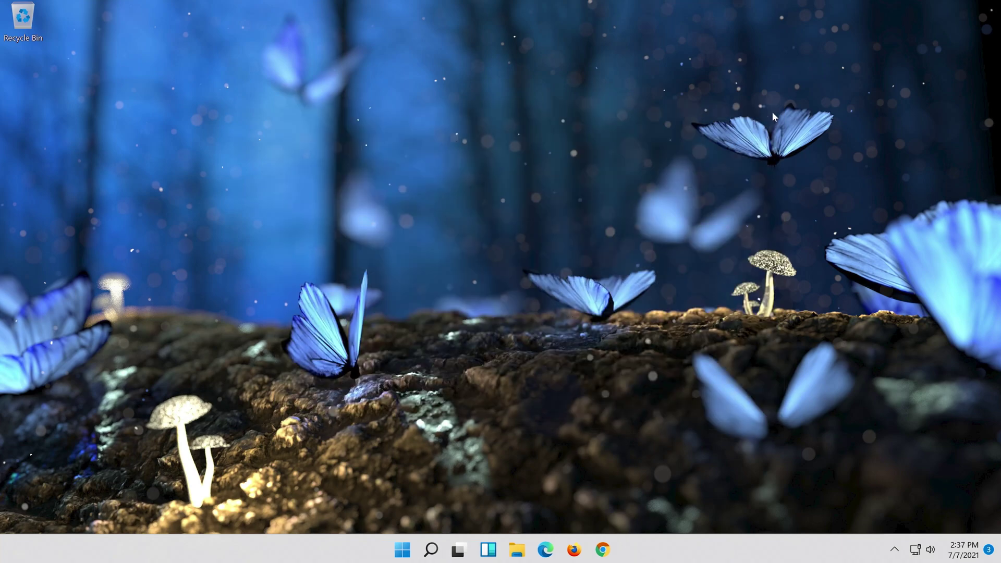